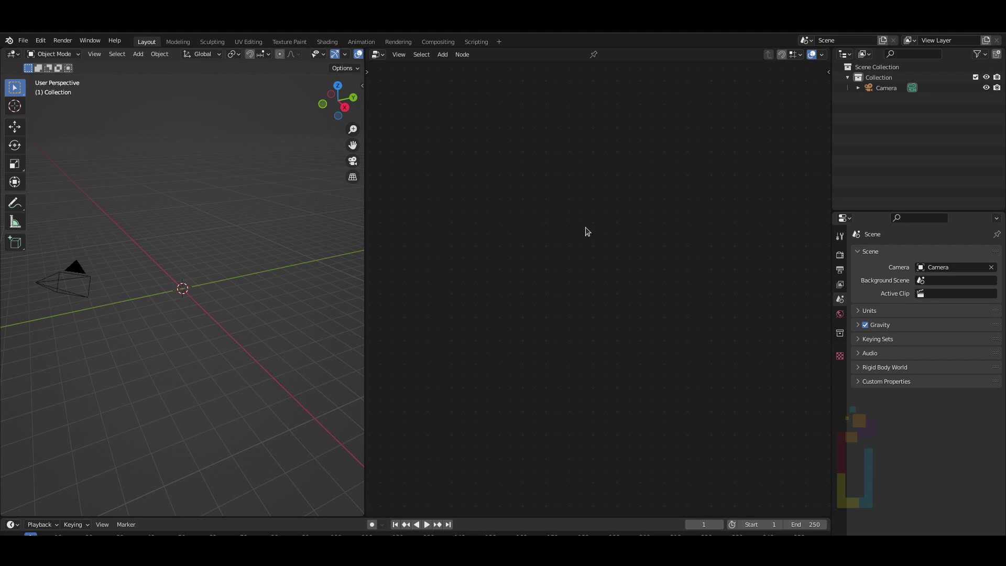
Add a UV sphere at the centre of the scene.
key(shift+a)
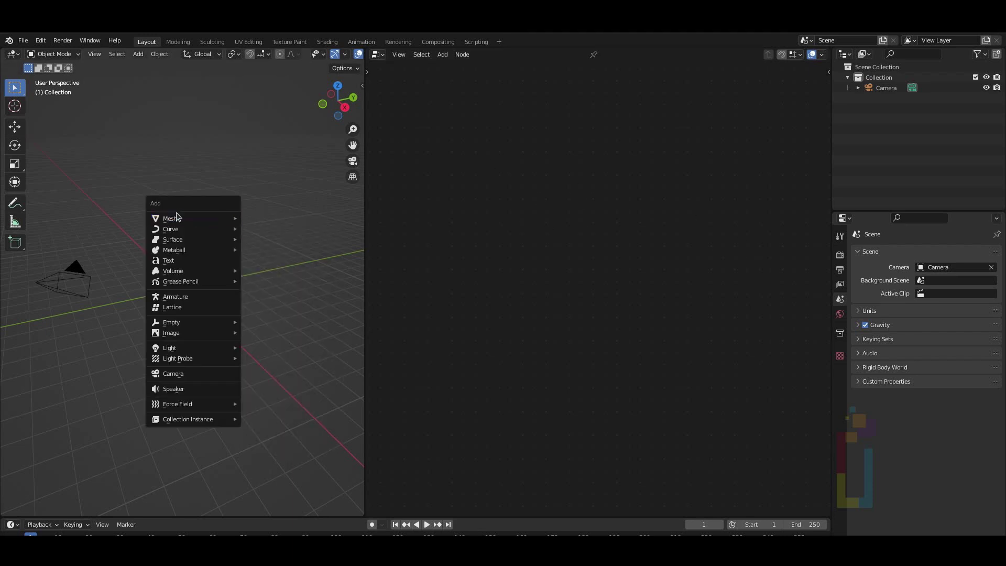
mouse_move(173, 218)
click(271, 250)
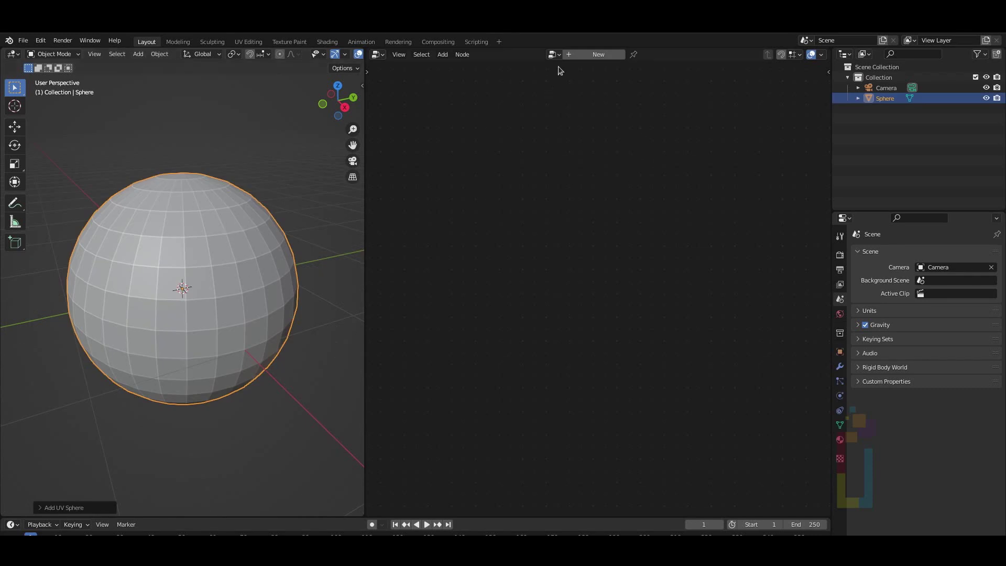
click(584, 56)
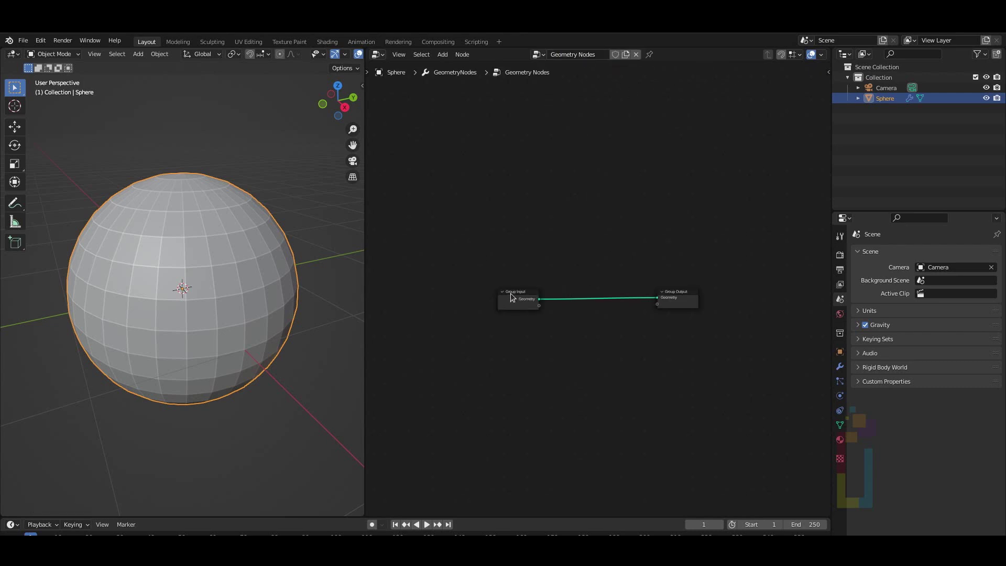
drag(510, 293, 391, 295)
key(ctrl+z)
key(ctrl+z)
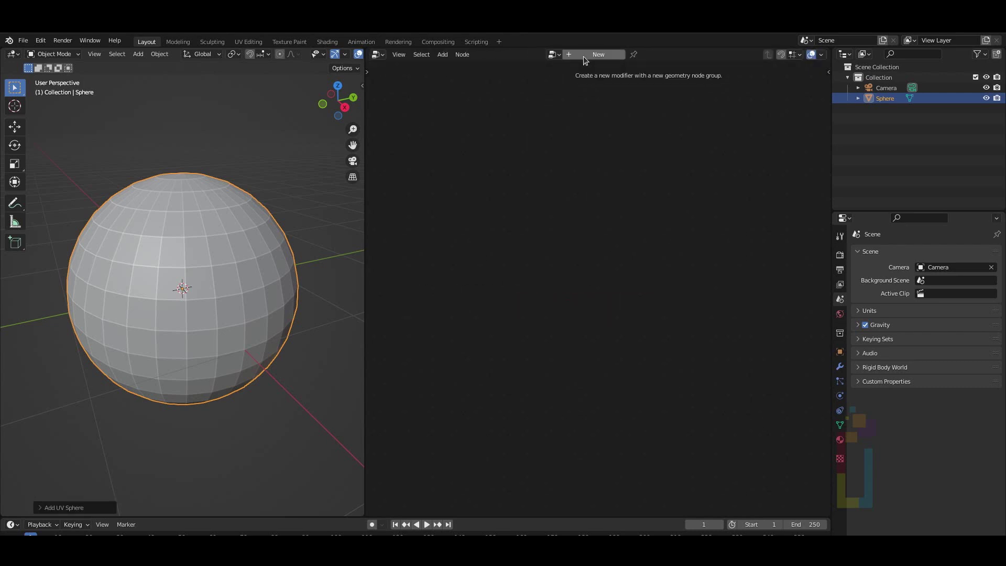
Create a new geometry node group on the sphere and spread its Group Input and Group Output nodes far apart.
click(584, 55)
drag(511, 294, 391, 294)
drag(671, 289, 769, 296)
drag(769, 295, 770, 296)
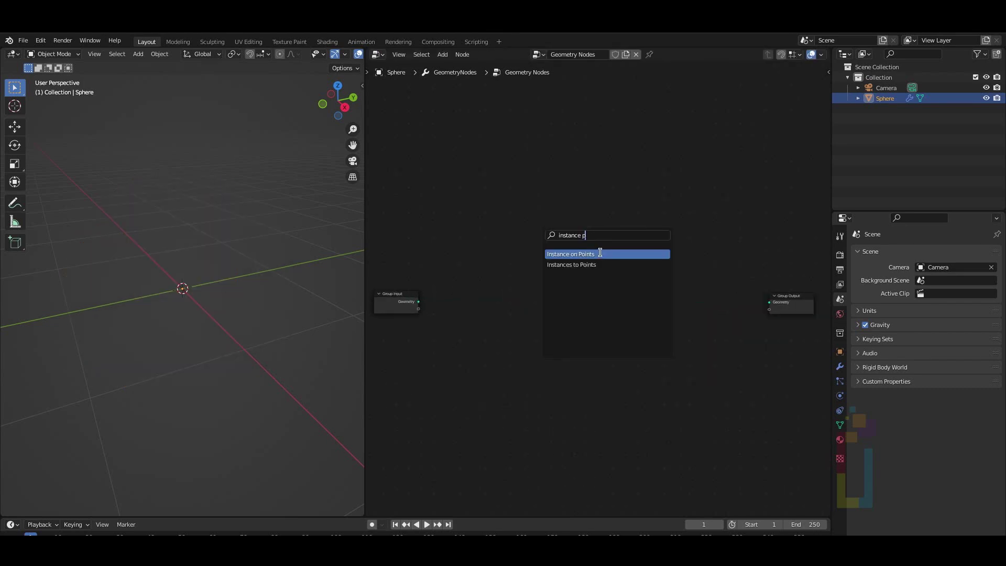
Add an Instance on Points node between the group nodes and connect its Instances output to the Group Output geometry.
click(600, 254)
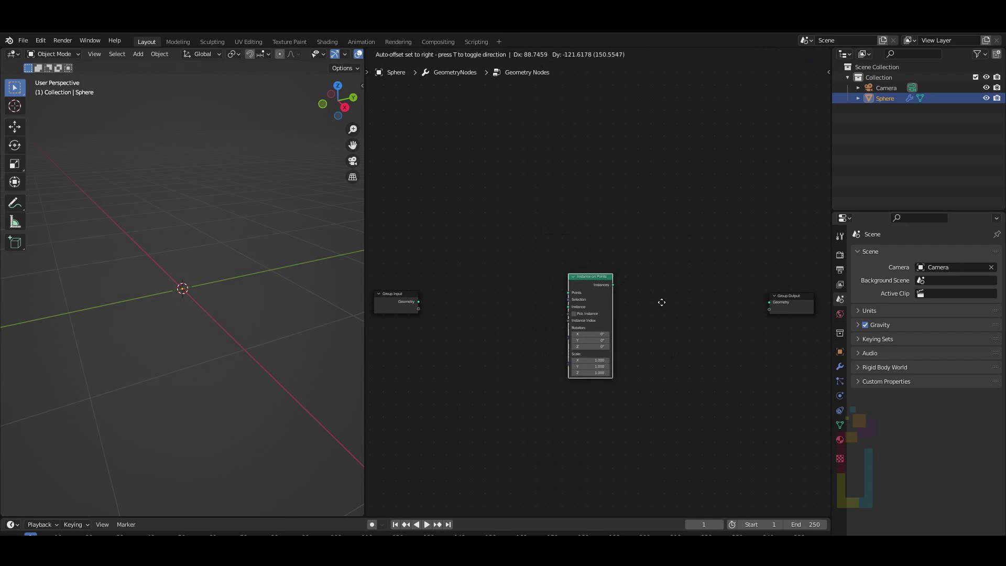
click(640, 268)
scroll(521, 243, up, 2)
middle_drag(519, 238, 442, 225)
scroll(531, 203, up, 2)
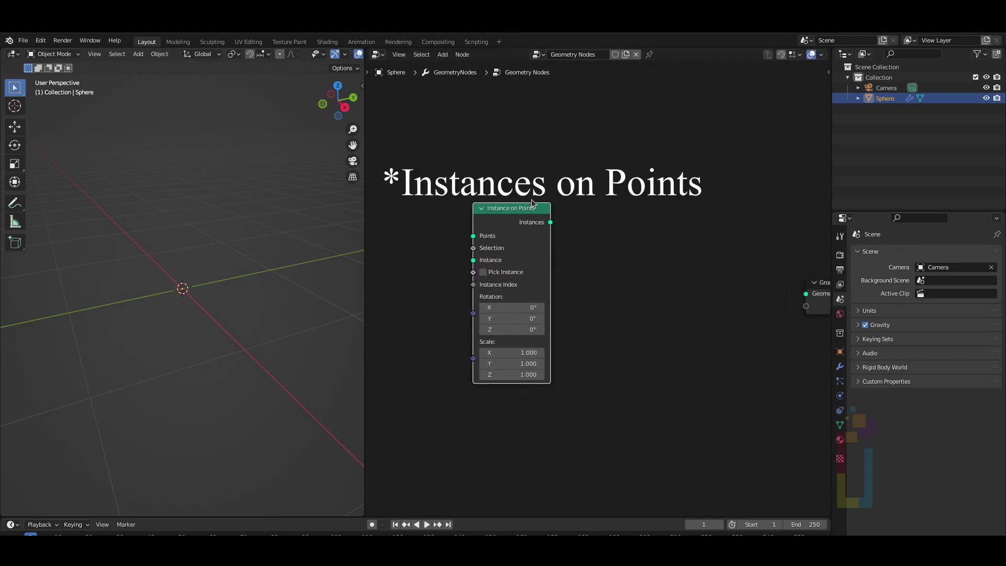
scroll(537, 200, down, 1)
middle_drag(601, 207, 573, 204)
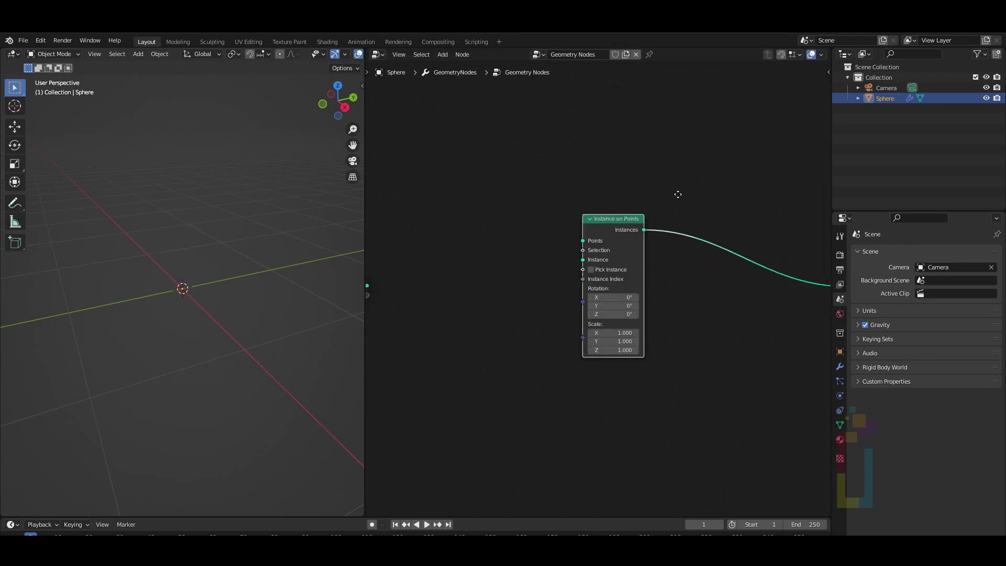
ctrl+middle_drag(677, 193, 586, 195)
Add a plane mesh to the scene and extrude its face upward into a solid block.
key(shift+a)
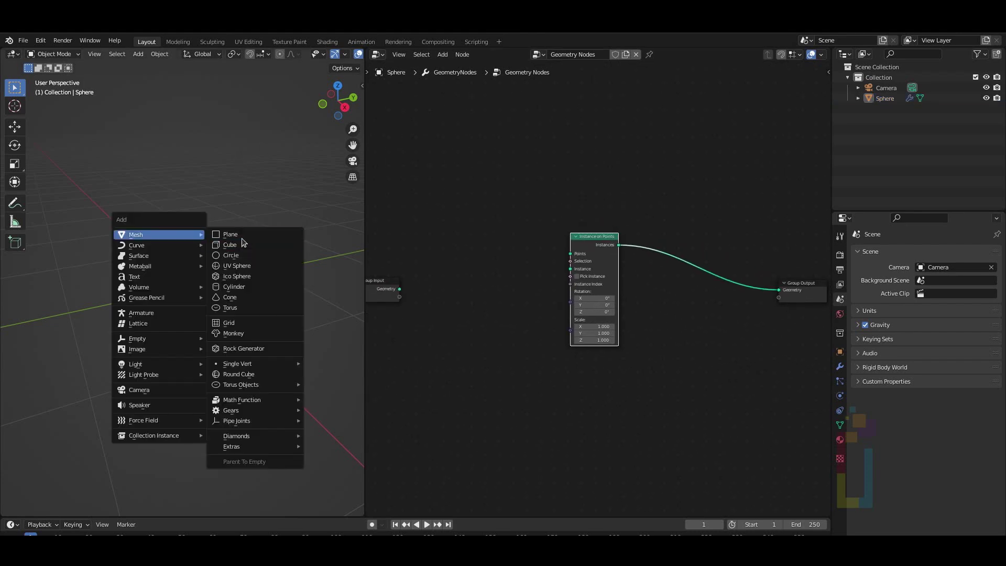
click(249, 232)
key(Tab)
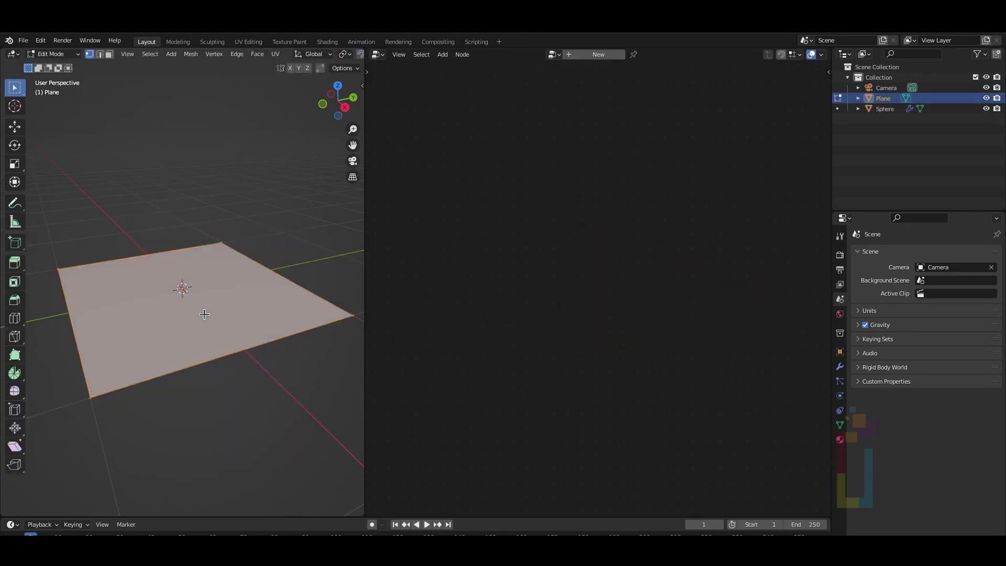
key(e)
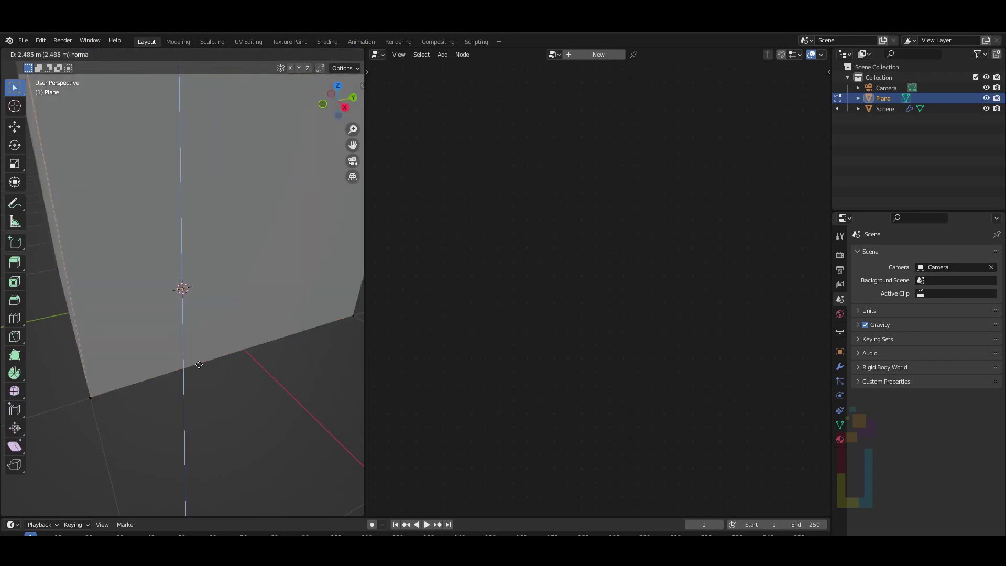
click(206, 284)
key(Tab)
scroll(213, 260, down, 4)
scroll(211, 259, down, 2)
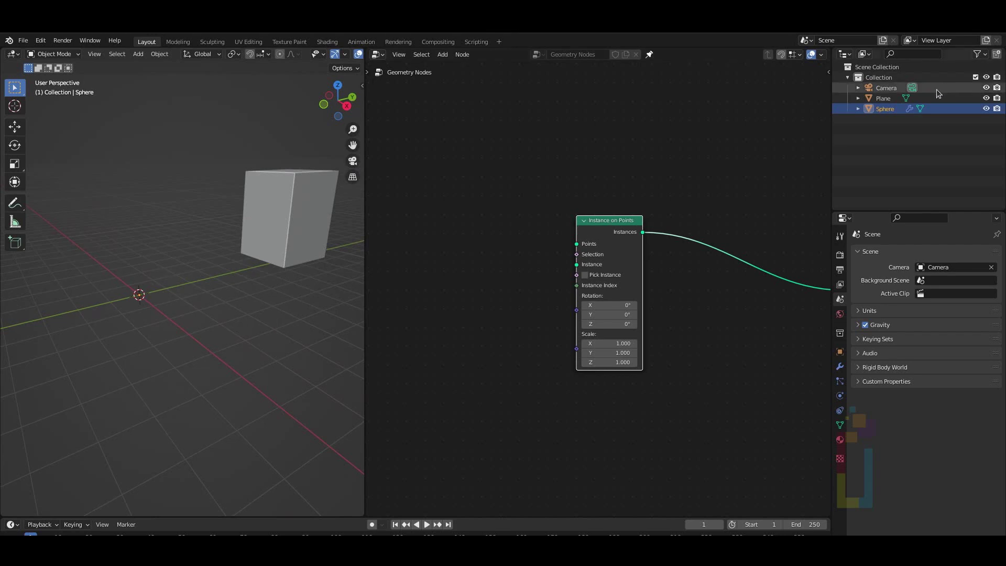
Bring the Plane object into the node tree as an Object Info node and connect its Geometry to the Instance input of Instance on Points.
drag(603, 220, 599, 222)
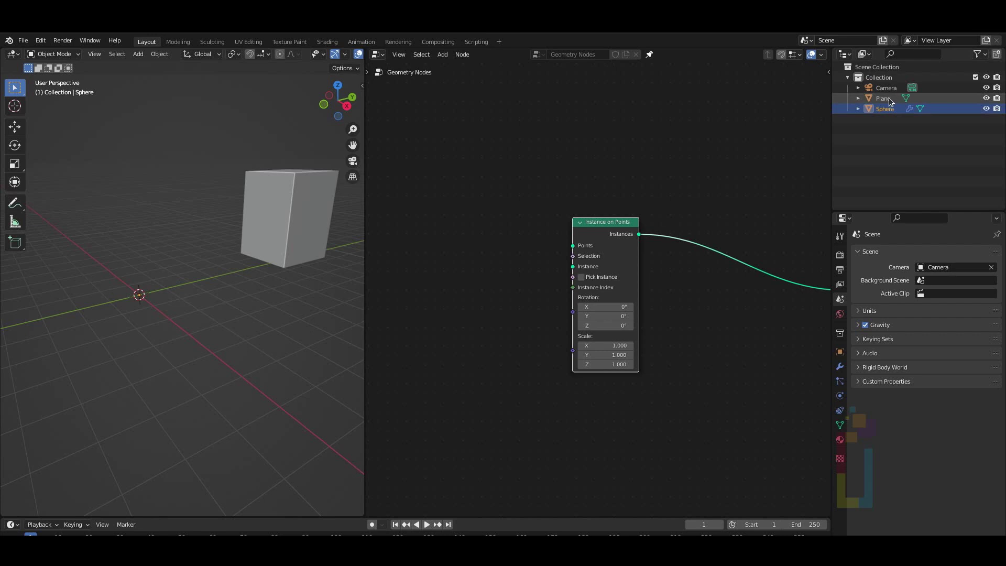
drag(889, 98, 399, 377)
middle_drag(445, 346, 532, 315)
scroll(501, 318, up, 5)
scroll(457, 339, down, 3)
drag(526, 344, 408, 302)
drag(454, 353, 715, 213)
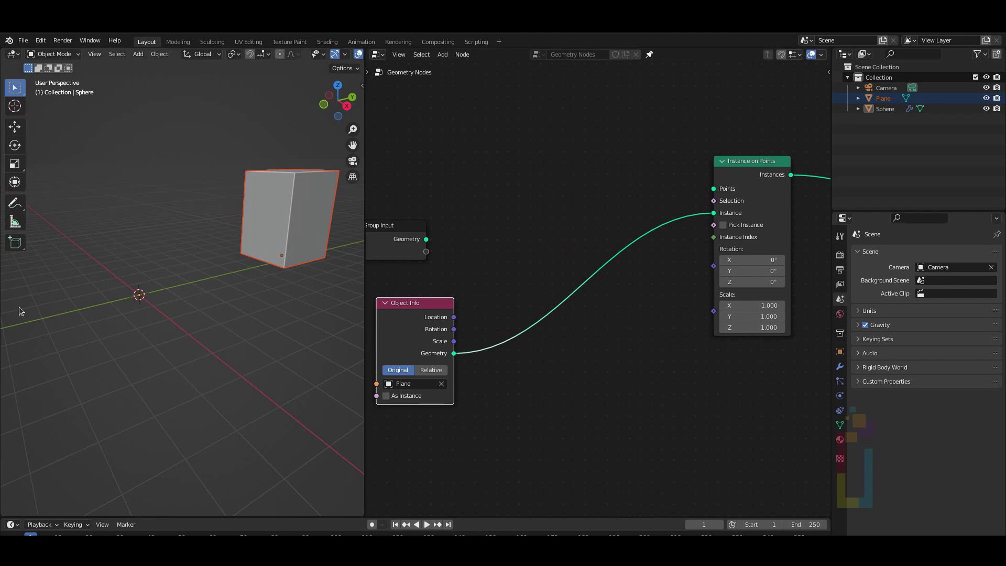
Add a Grid node and connect its Mesh output to the Points input of Instance on Points.
mouse_move(428, 245)
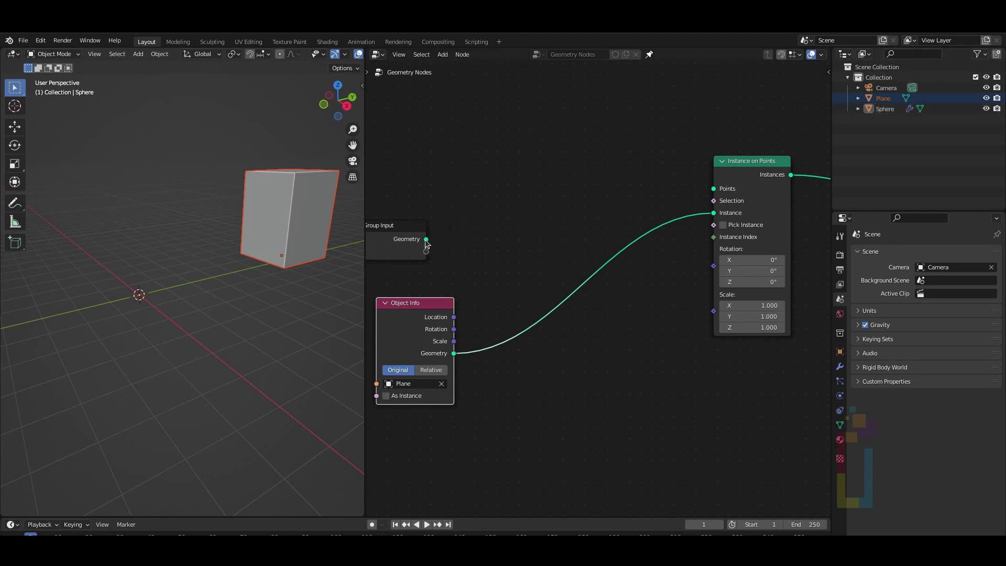
key(shift+a)
click(468, 190)
text(grid)
key(Return)
click(463, 142)
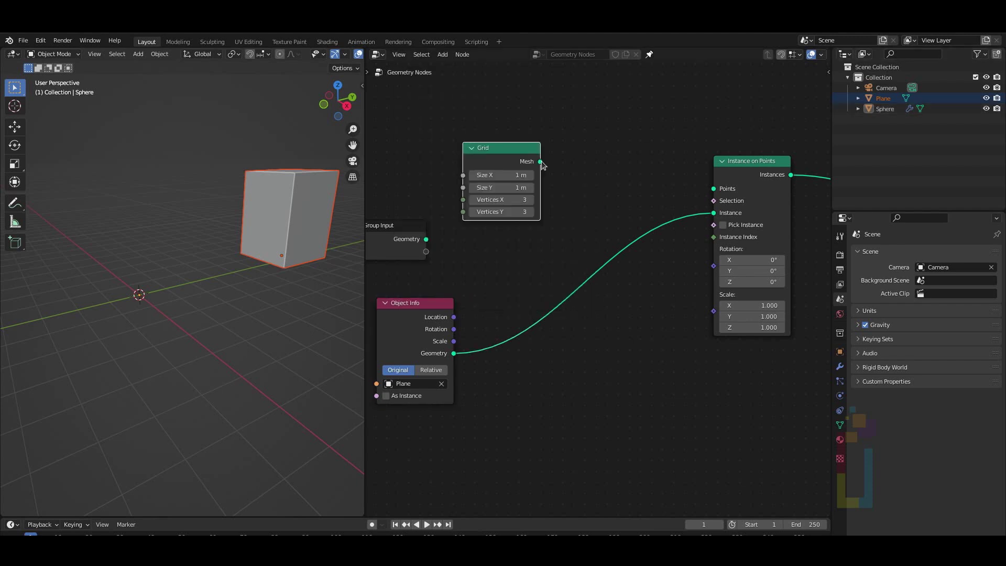
drag(540, 162, 711, 189)
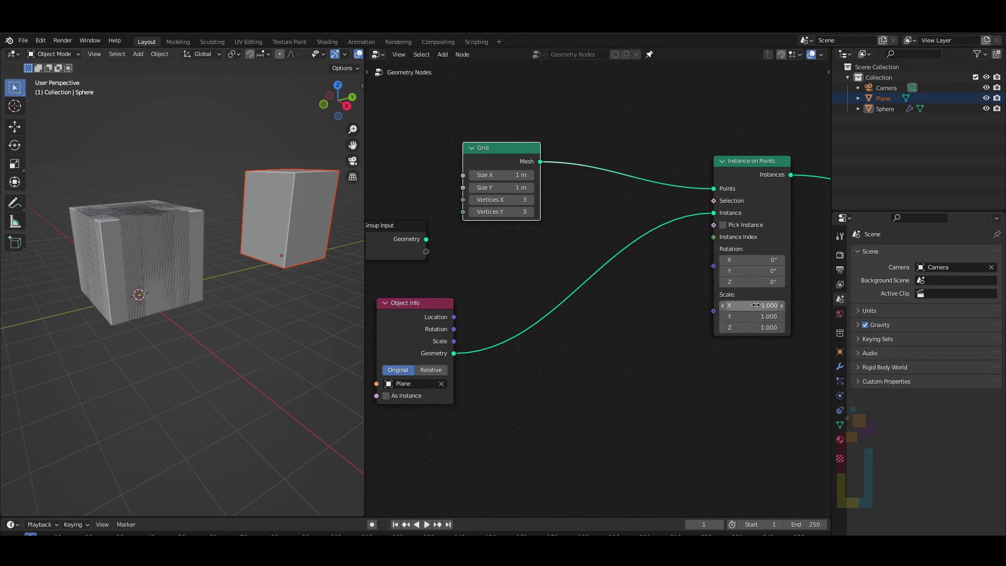
Set the Instance on Points scale to 0.180 on X, Y and Z.
drag(766, 307, 710, 309)
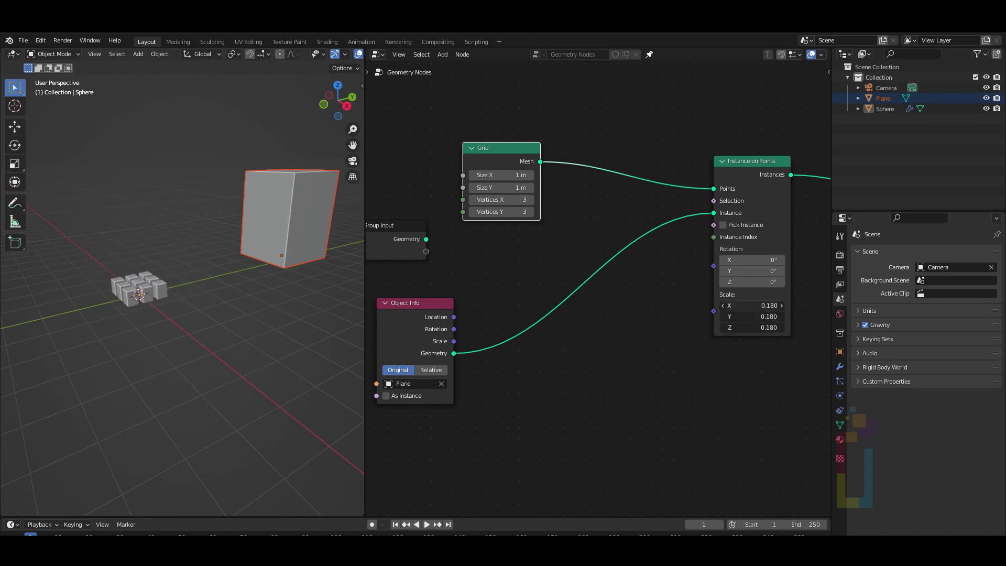
scroll(146, 303, up, 6)
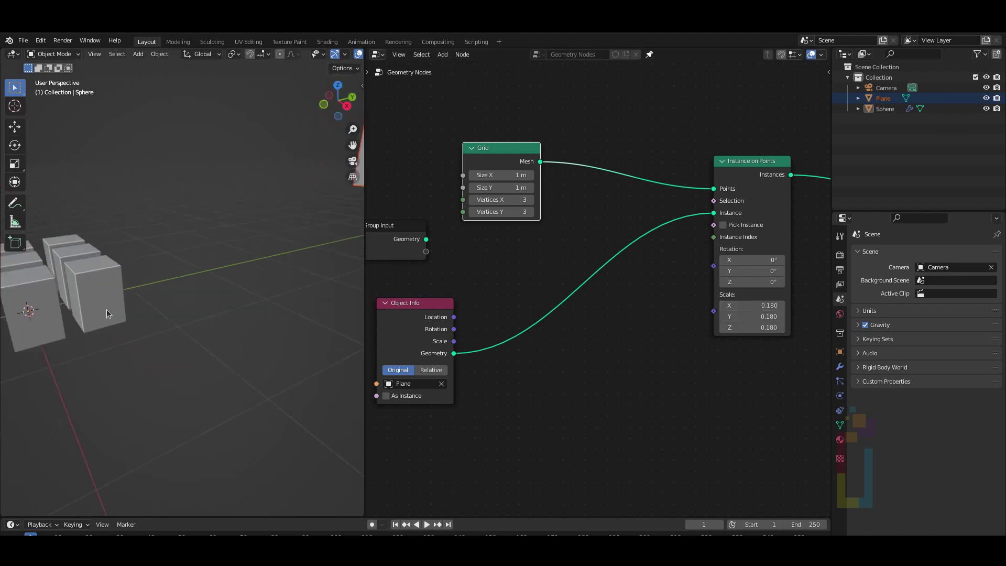
shift+middle_drag(109, 330, 270, 346)
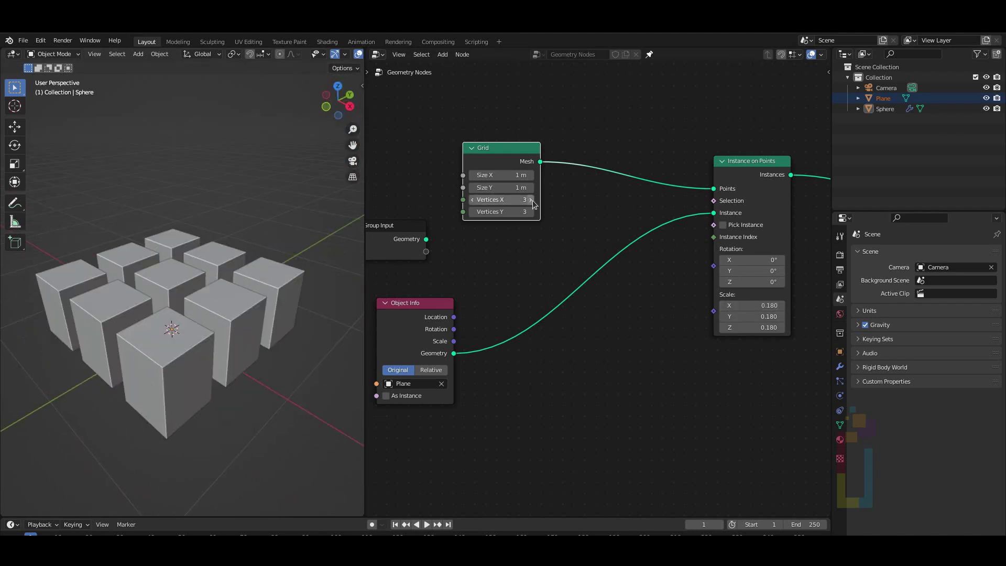
Set the Grid node to 5 vertices in X and Y and its size to 1.52 m in both directions.
click(531, 200)
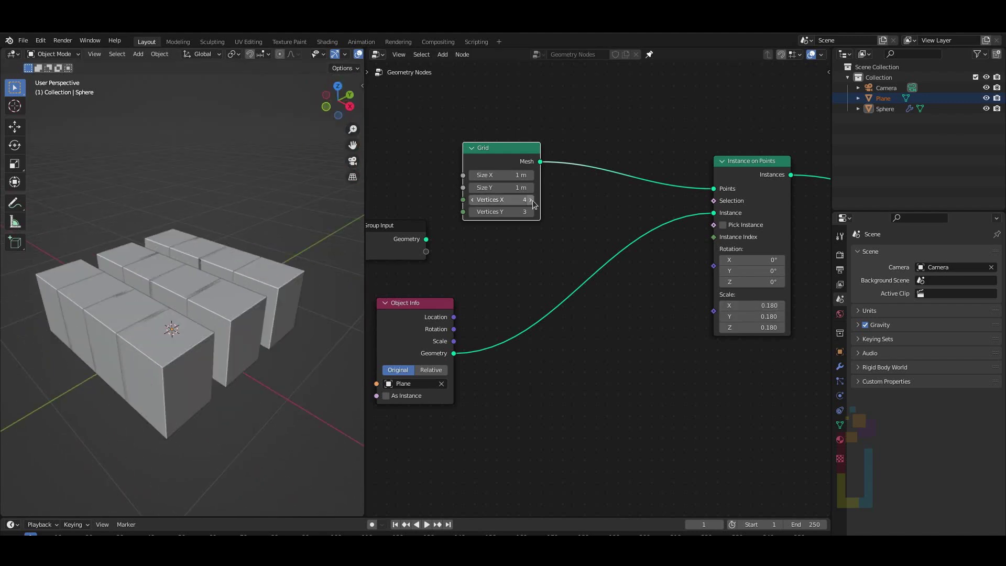
click(531, 200)
click(533, 212)
click(533, 212)
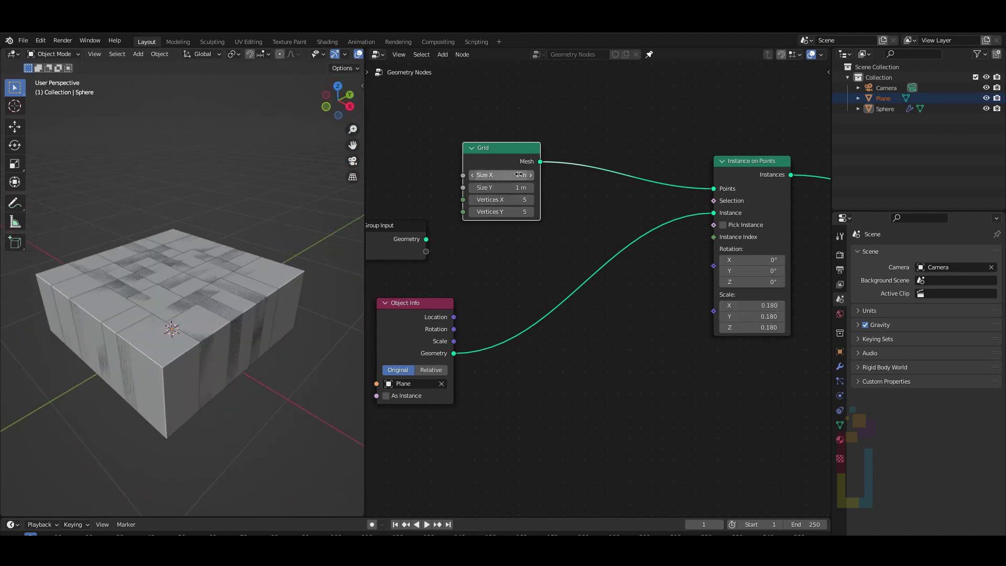
mouse_move(516, 174)
mouse_down()
mouse_move(538, 174)
mouse_move(524, 188)
mouse_up()
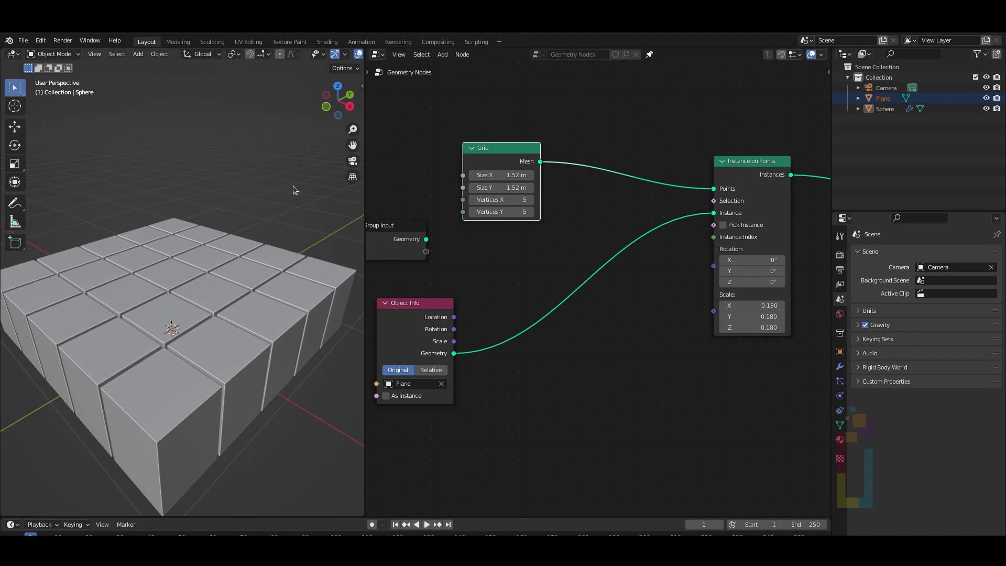
scroll(294, 190, down, 3)
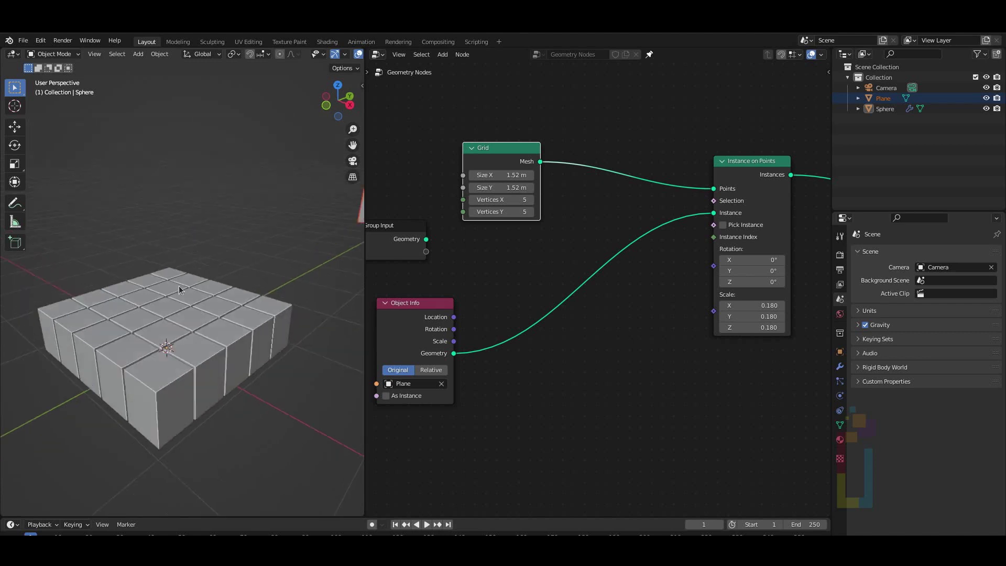
mouse_move(178, 285)
middle_down()
mouse_move(175, 227)
mouse_move(177, 285)
middle_up()
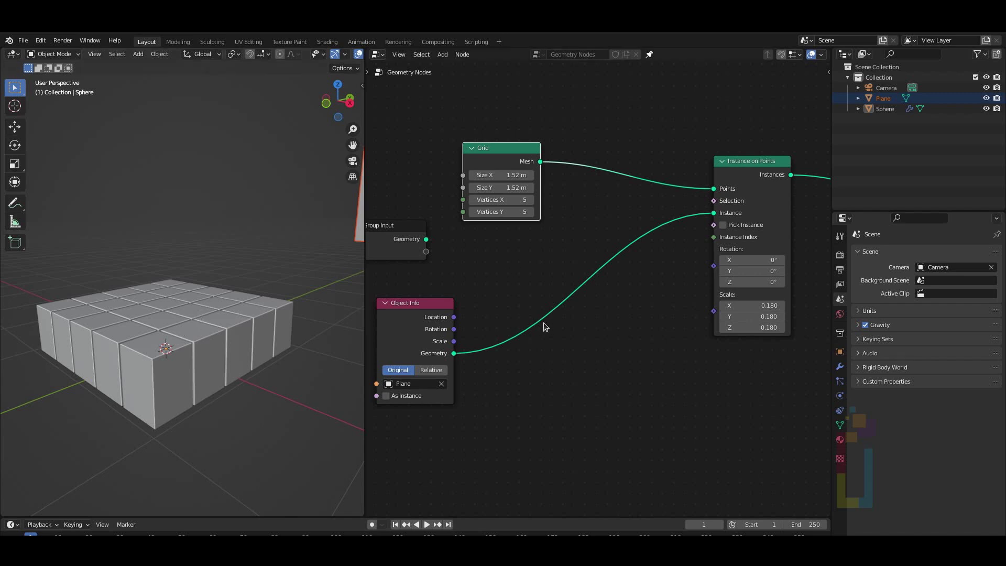
Insert a Scale Instances node on the link between Instance on Points and Group Output.
middle_drag(587, 342, 374, 341)
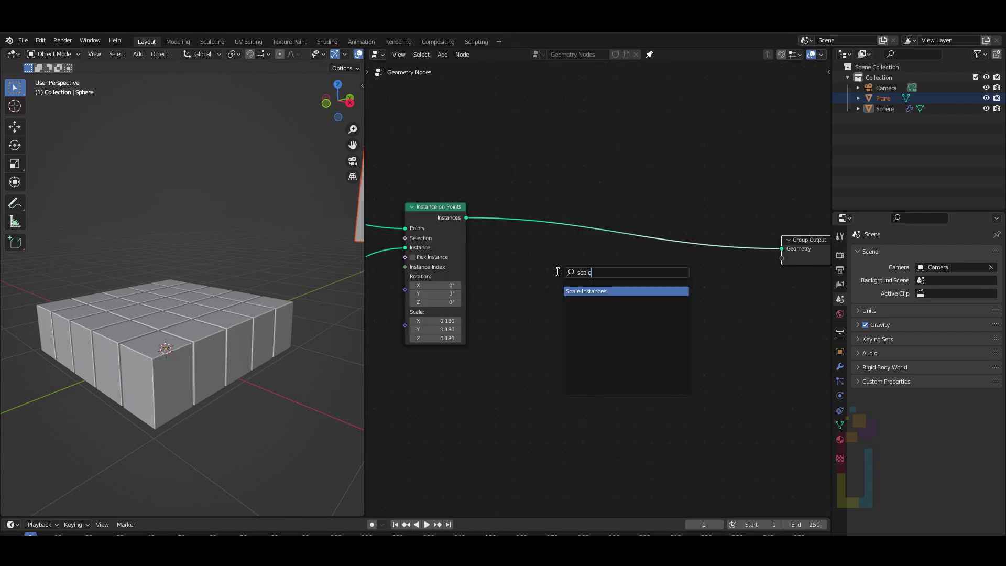
click(586, 292)
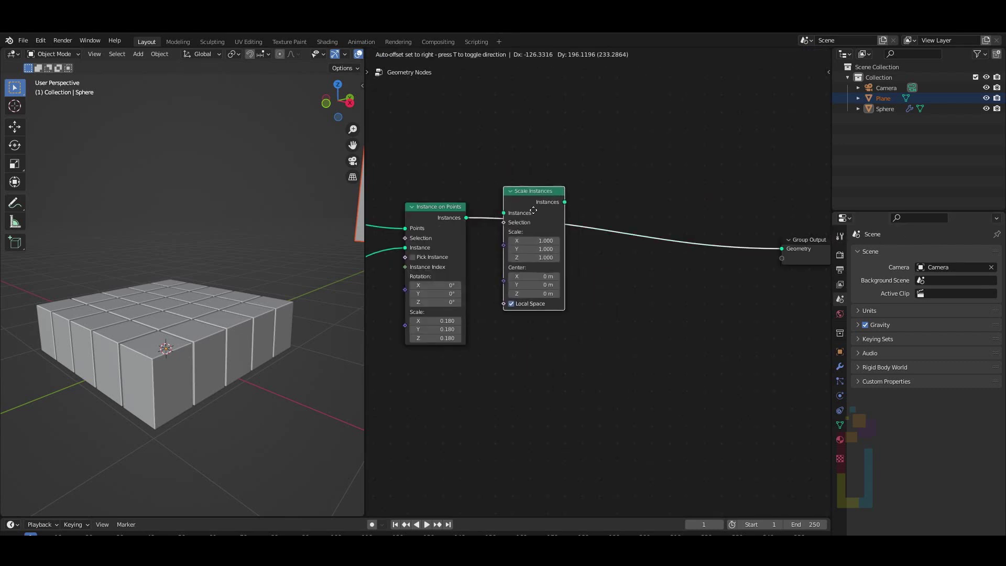
click(527, 294)
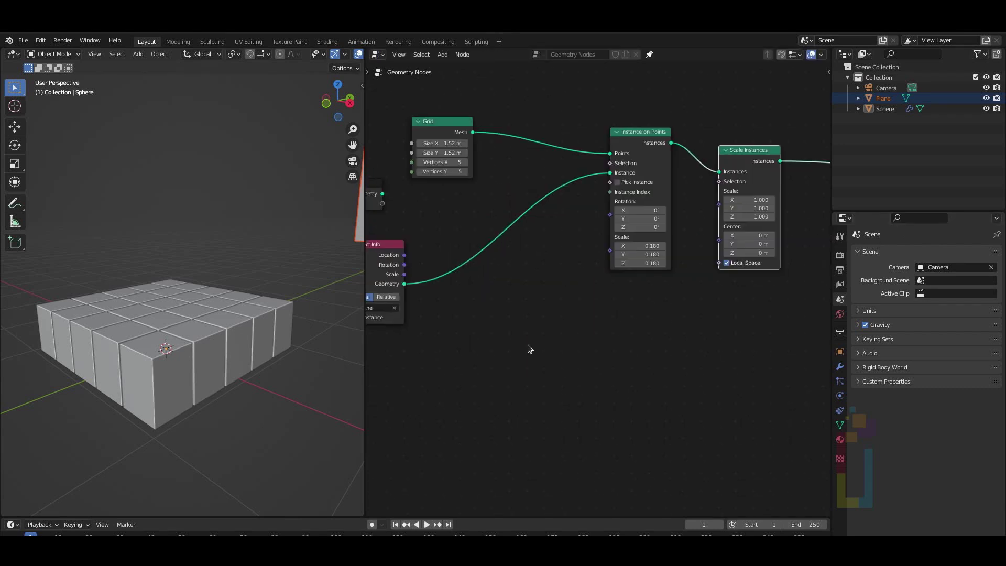
Add a Random Value node in the empty area below the Grid and Instance on Points nodes.
click(520, 337)
key(shift+a)
click(520, 338)
text(random)
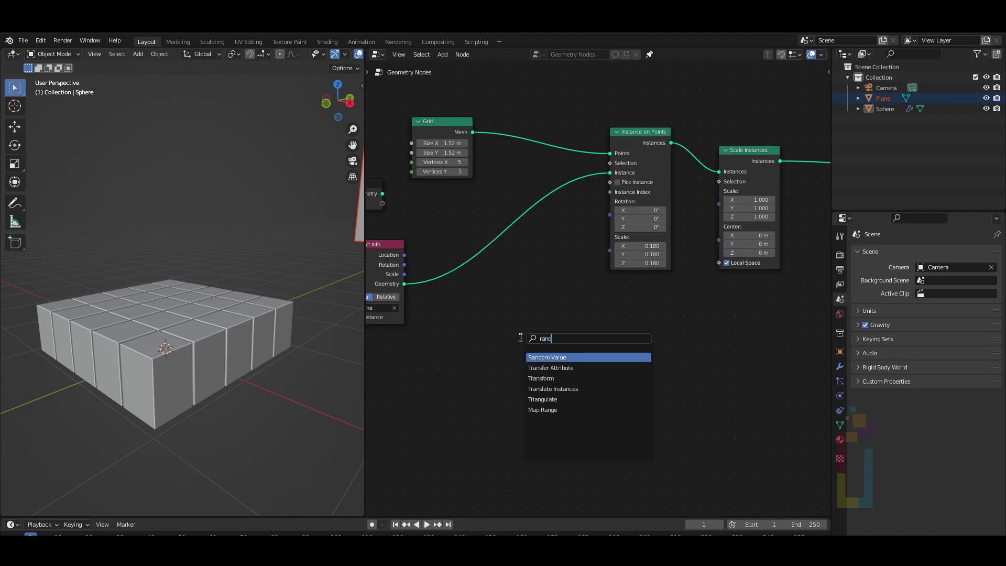
key(Return)
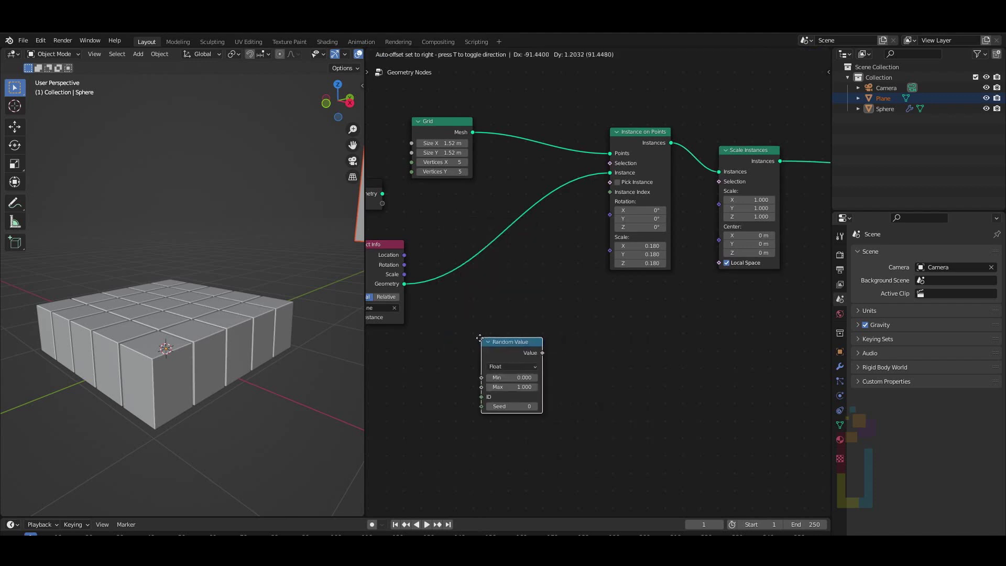
click(462, 341)
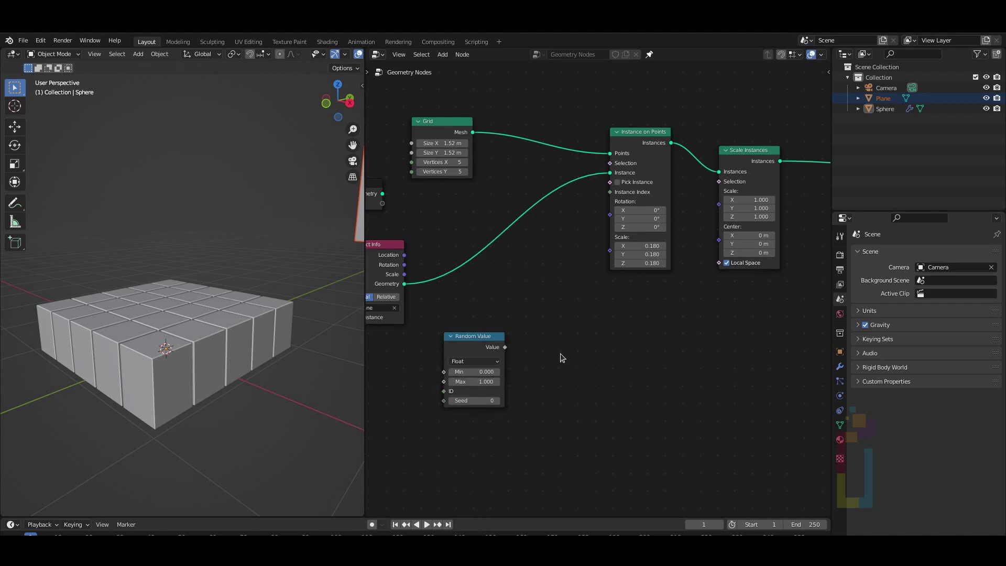
Add a Vector Math node beside the Random Value node and set its operation to Multiply.
key(shift+a)
text(math)
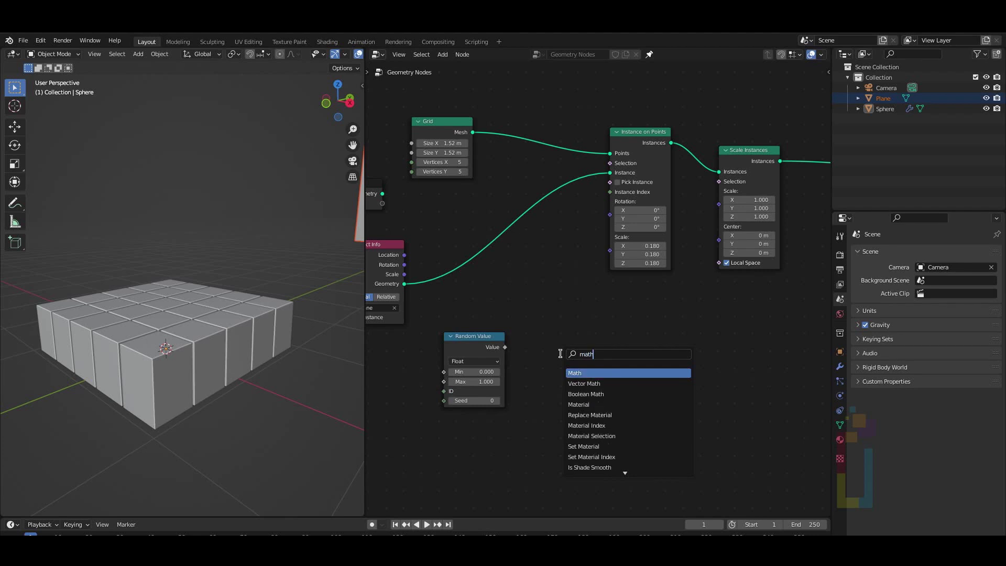
key(Down)
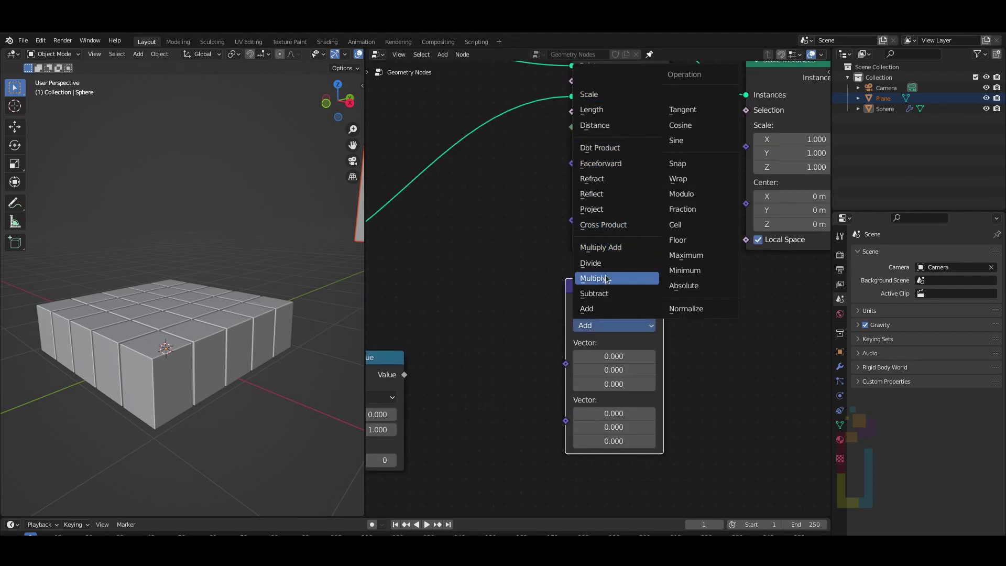
click(606, 279)
Switch Random Value to the Vector type and feed it through the Multiply node into the Scale input of Scale Instances.
drag(404, 375, 493, 356)
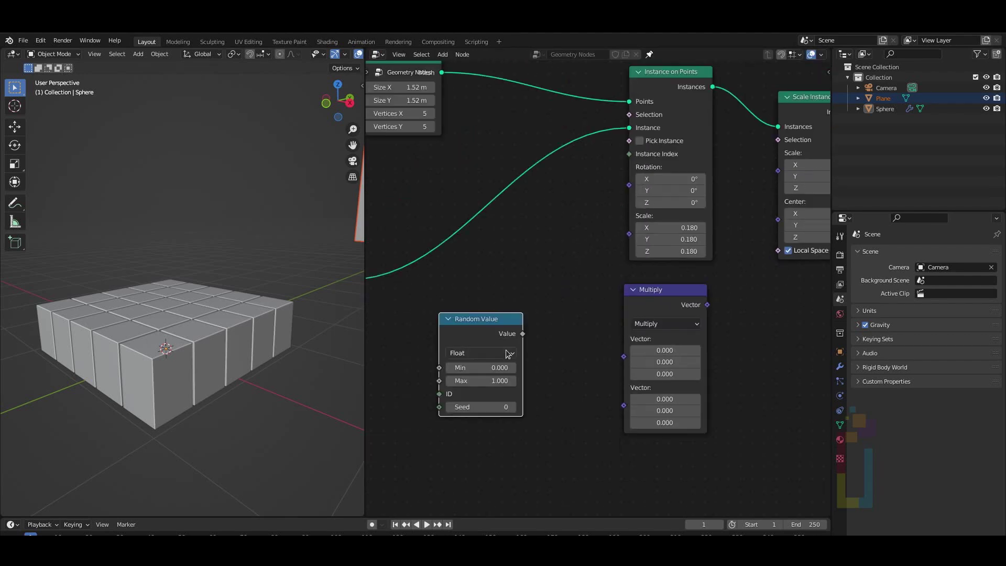
click(481, 352)
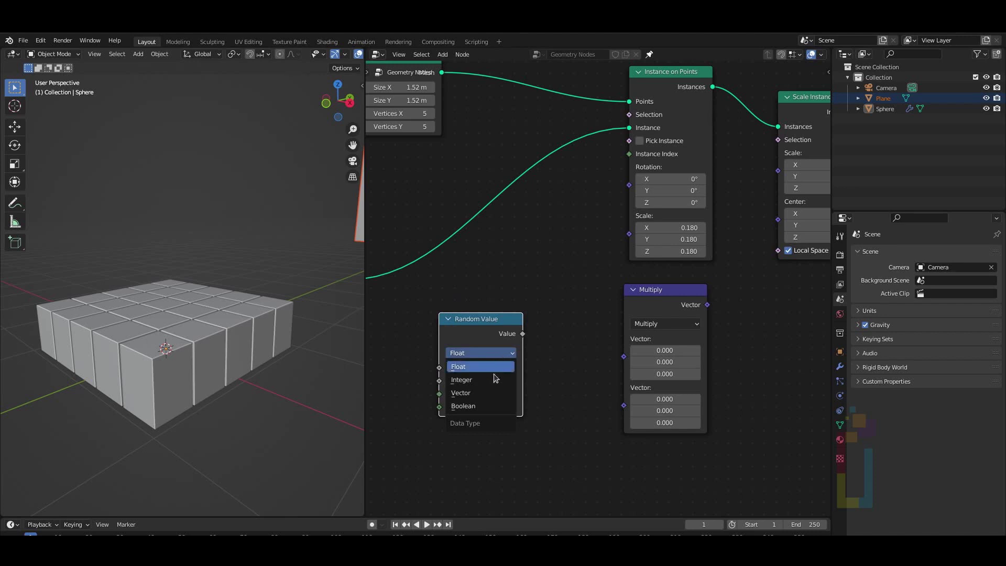
click(486, 394)
drag(522, 333, 626, 347)
middle_drag(750, 299, 669, 338)
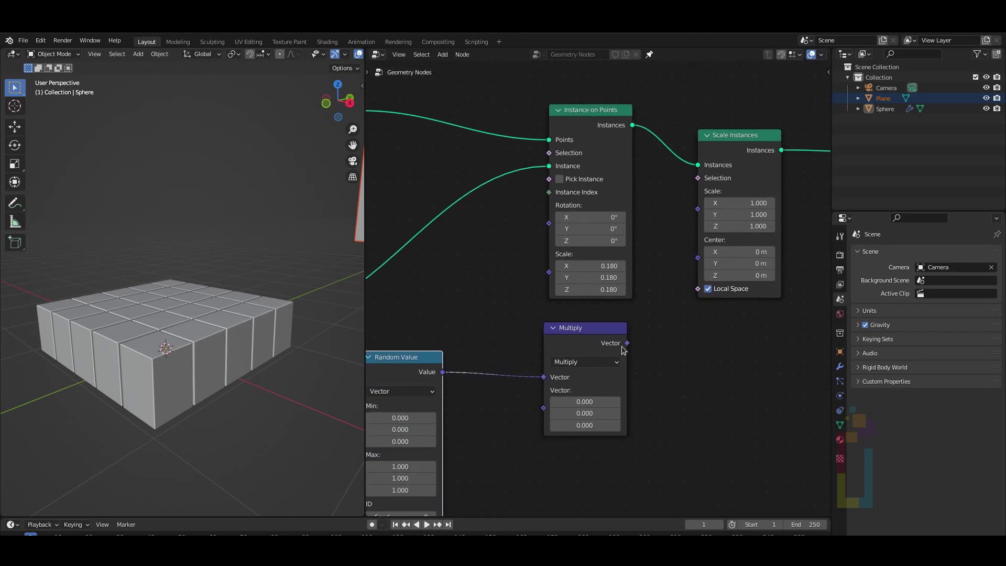
drag(628, 344, 708, 211)
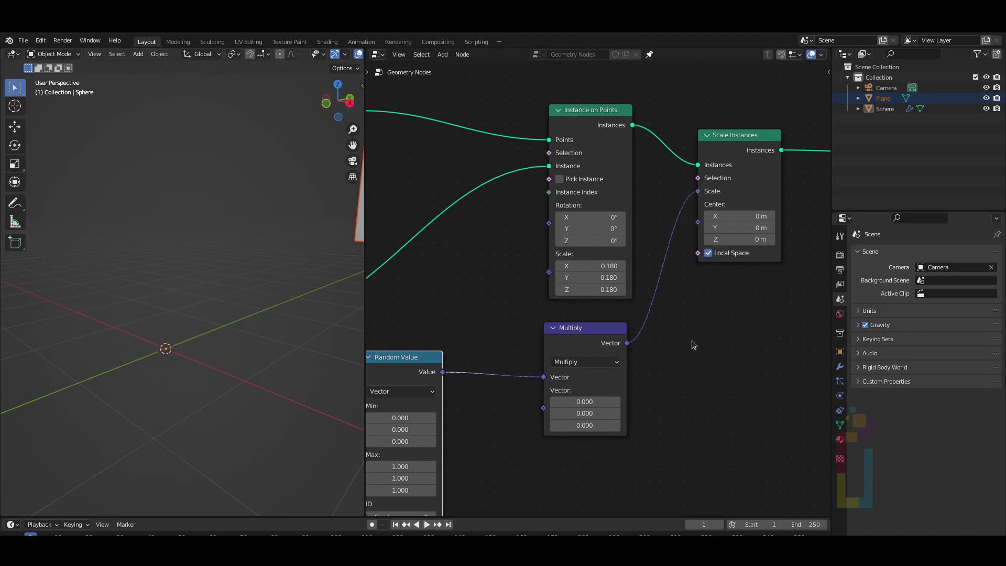
Set the X and Y components of the Random Value node's Min vector to 1.
scroll(692, 341, down, 2)
scroll(684, 341, down, 1)
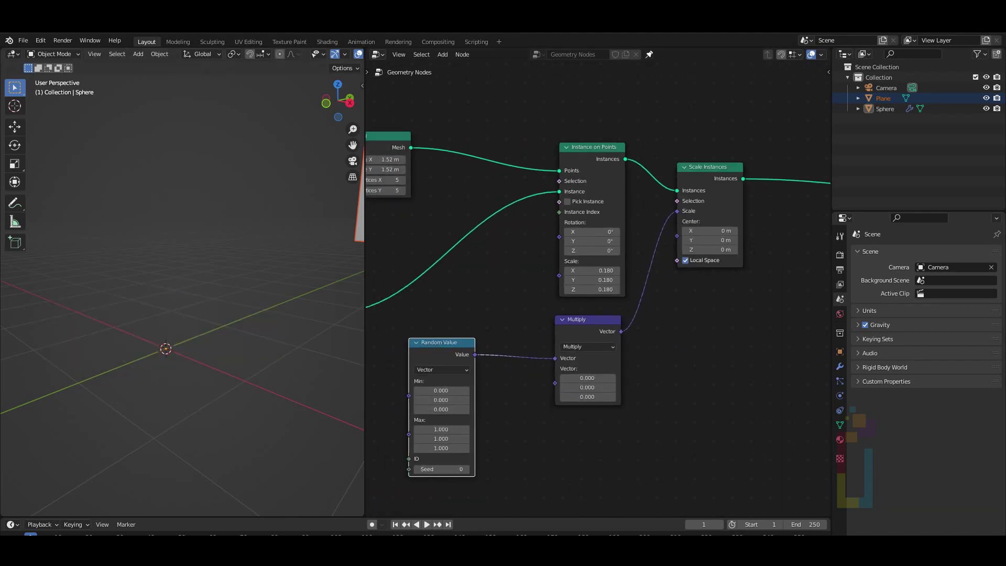
scroll(475, 289, up, 2)
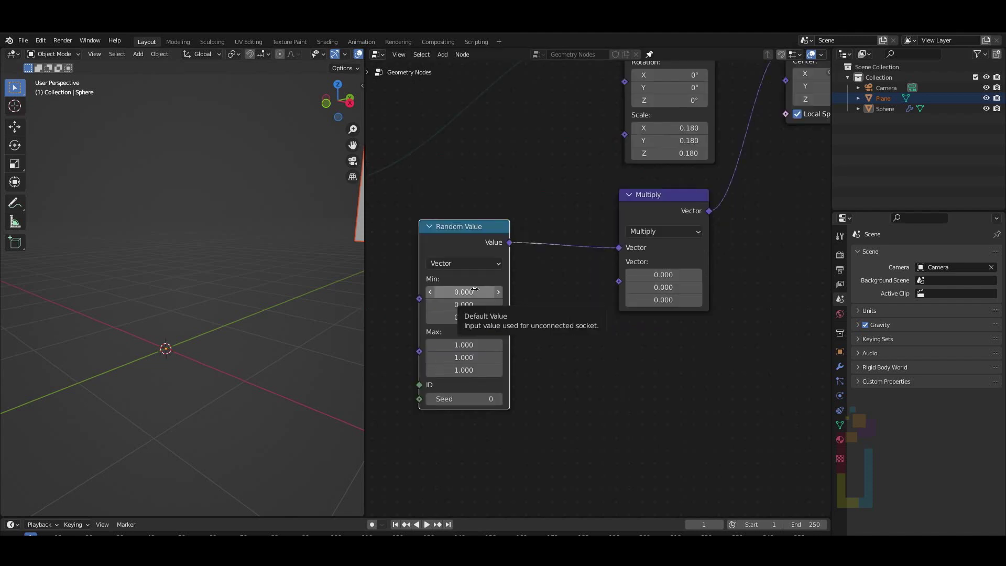
drag(475, 290, 475, 304)
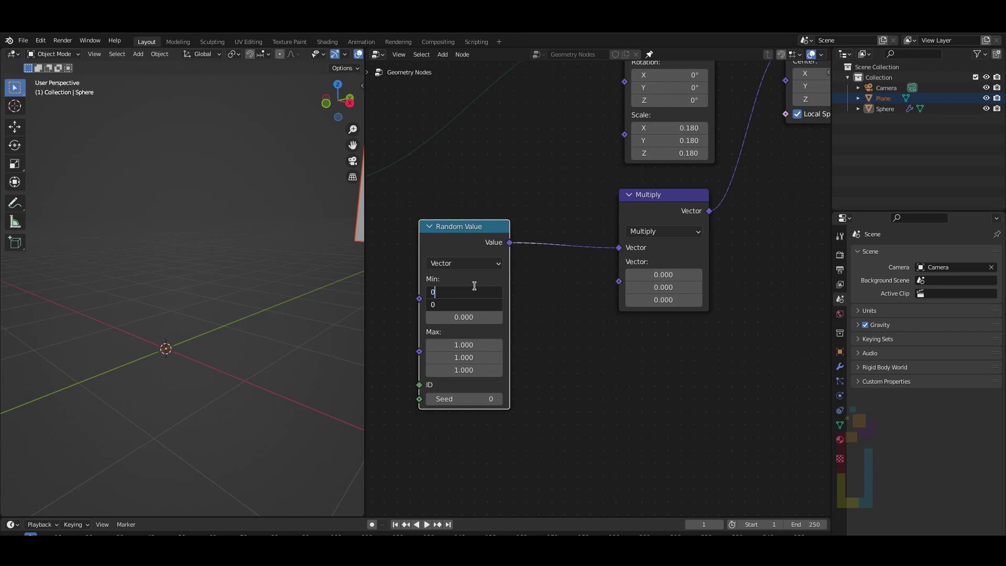
key(BackSpace)
text(1)
key(Return)
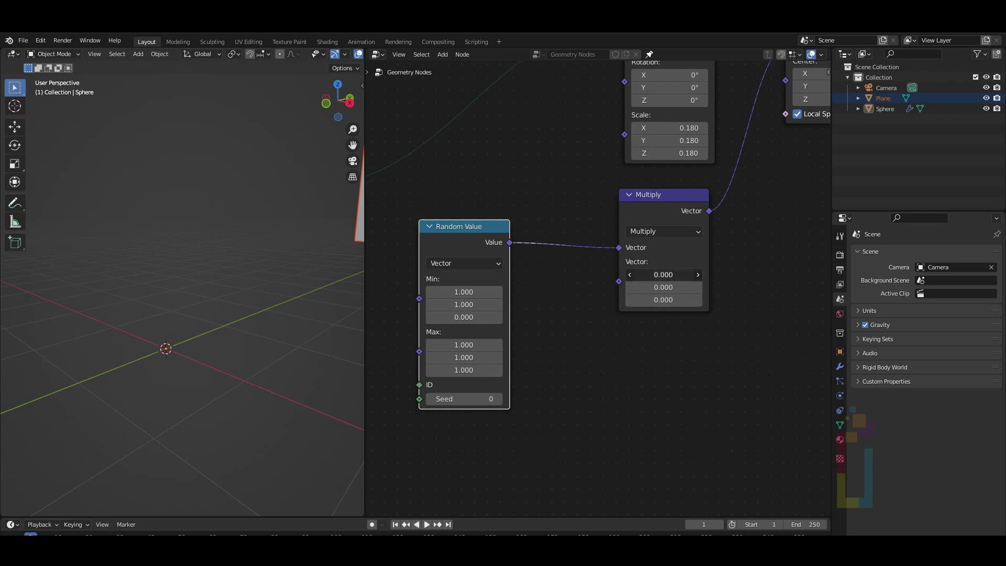
Set all three Multiply vector components to 0.860, and the Random Value node's Max Z to 3.300 with Seed 5.
drag(663, 275, 718, 275)
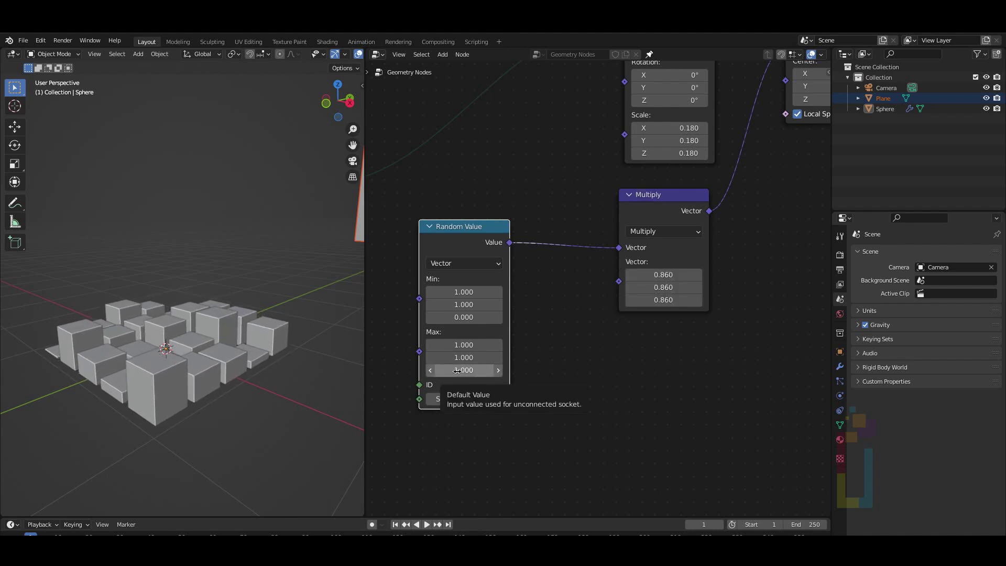
drag(457, 370, 509, 399)
scroll(598, 367, down, 1)
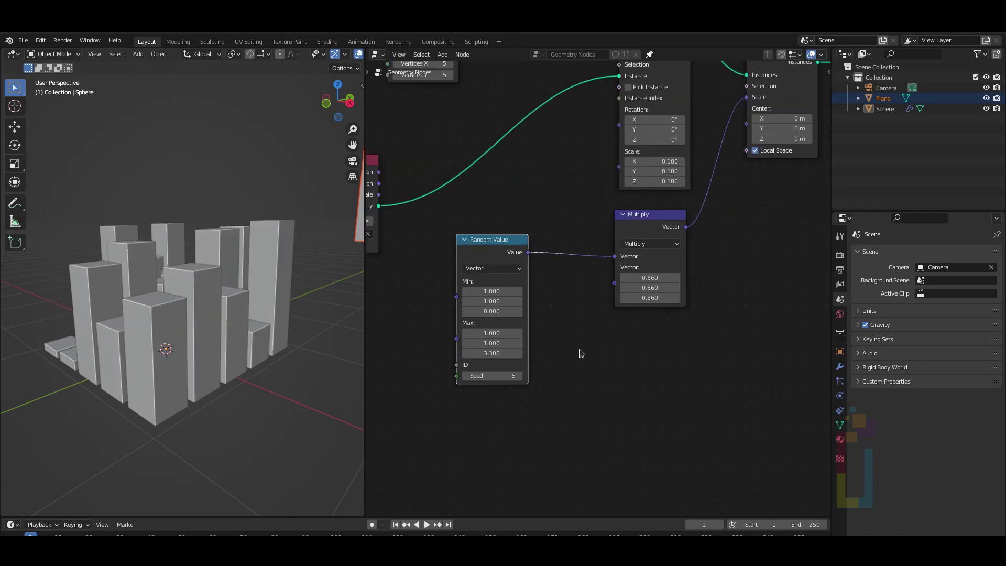
middle_drag(580, 349, 465, 475)
middle_drag(164, 242, 130, 267)
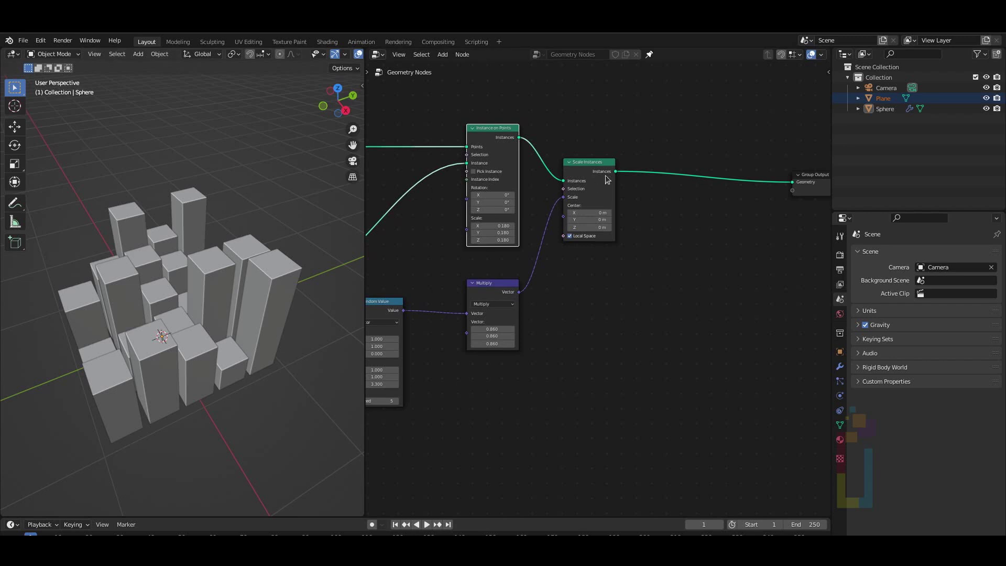
Duplicate the Scale Instances node and insert the copy on the link between the original and Group Output.
drag(588, 164, 587, 149)
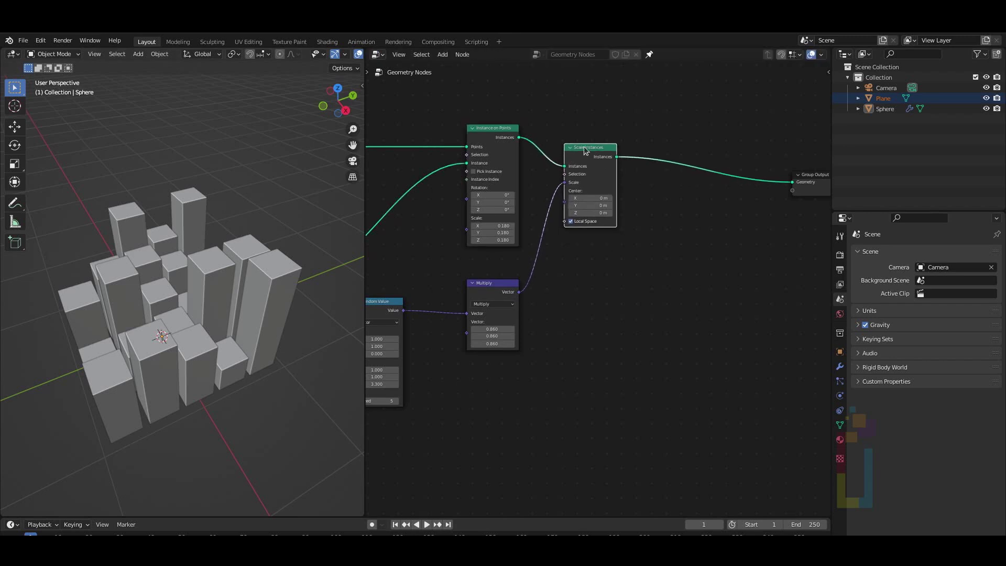
key(shift+d)
click(697, 137)
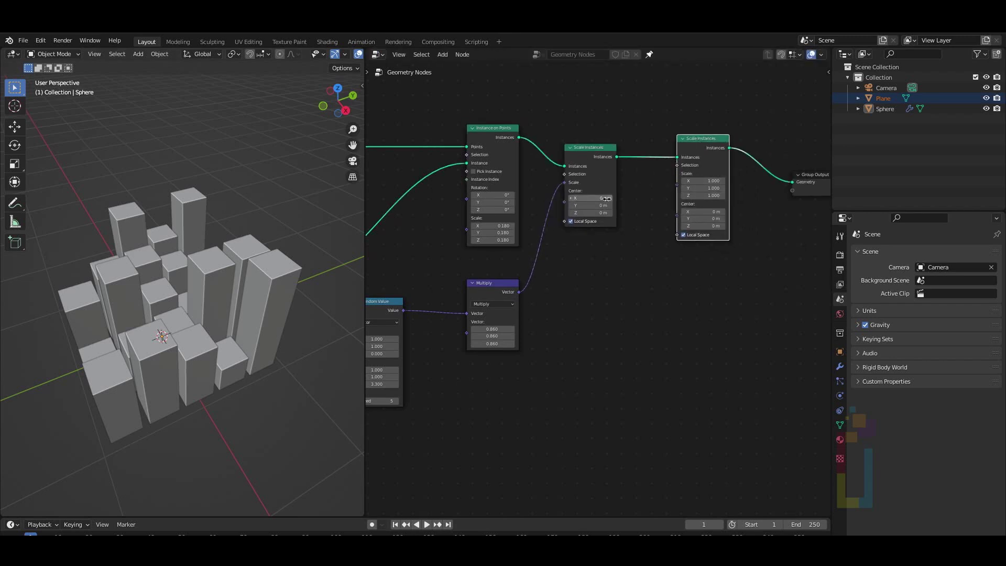
Add a cube-shaped empty to the scene.
click(268, 294)
key(shift+a)
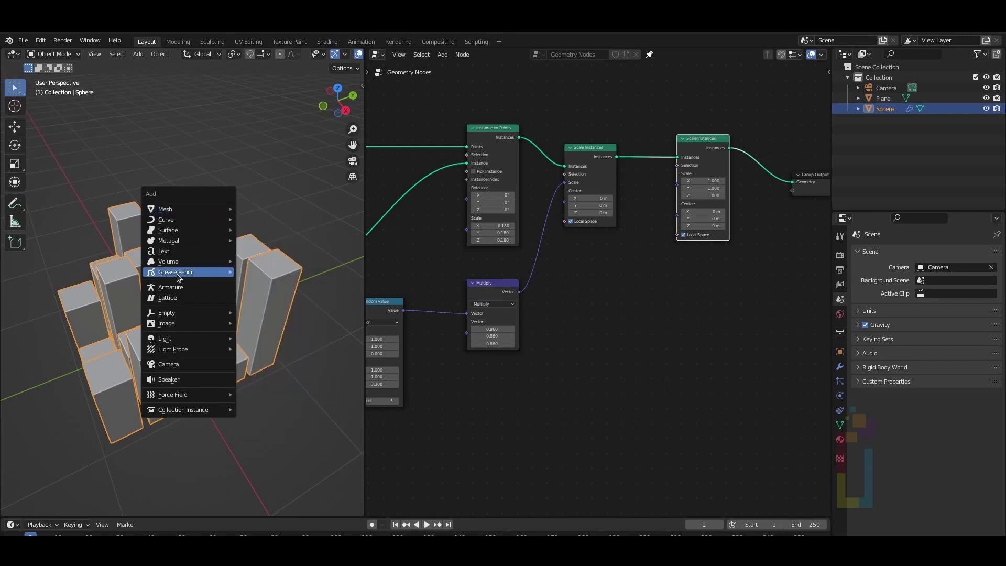
mouse_move(194, 313)
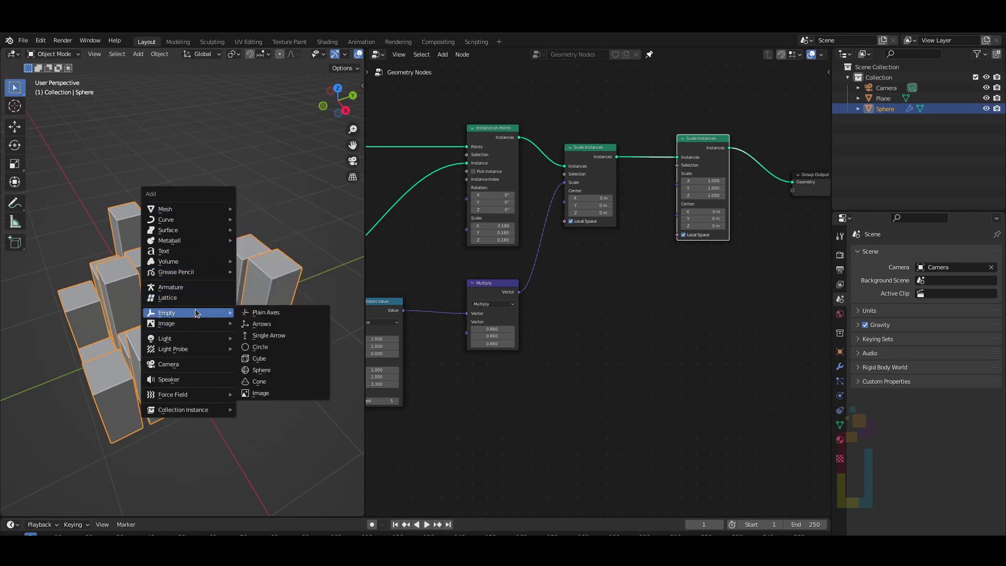
click(277, 360)
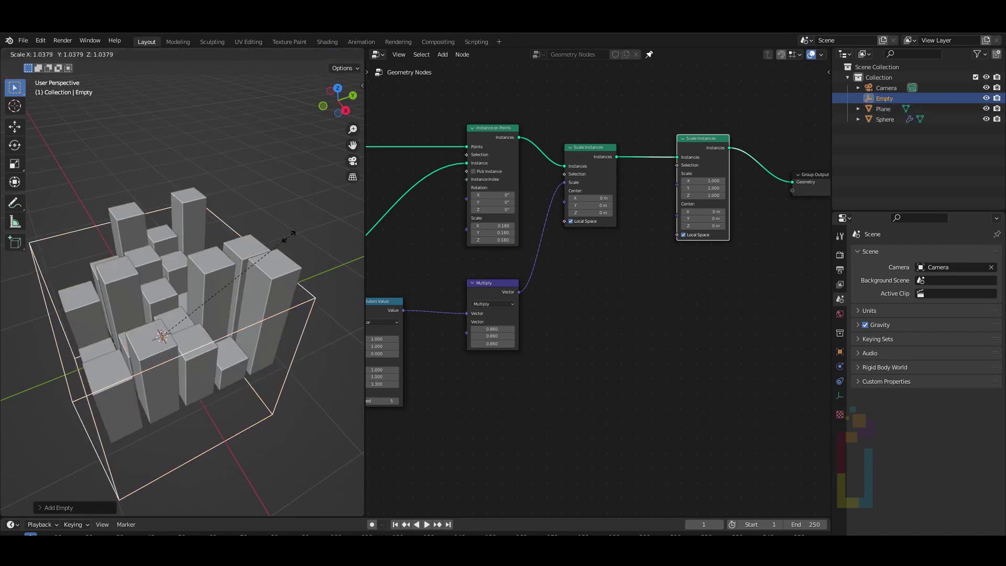
Resize the cube empty and move it from the centre to the edge of the block grid.
key(s)
click(179, 295)
middle_drag(179, 296, 252, 330)
key(g)
click(248, 321)
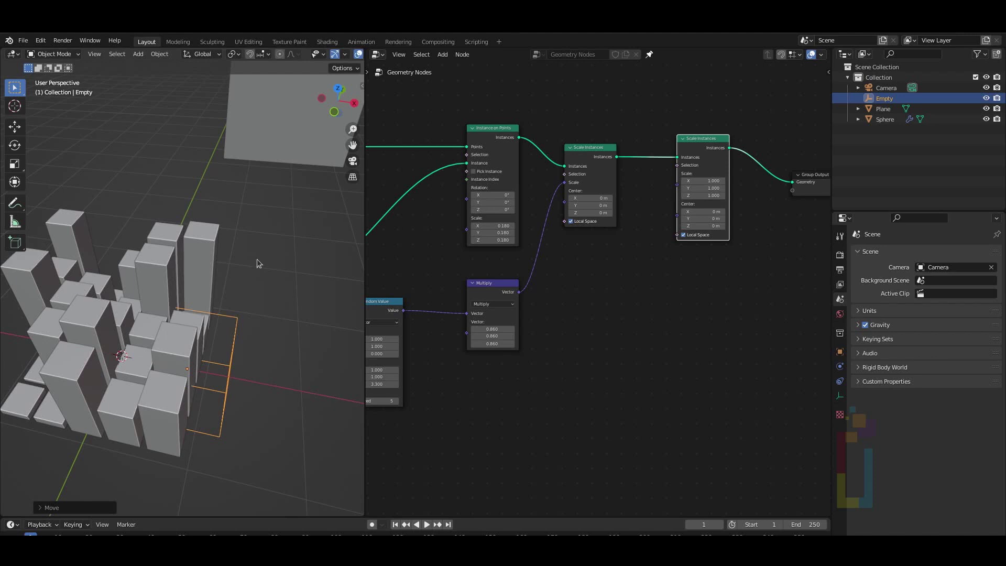
key(s)
click(239, 275)
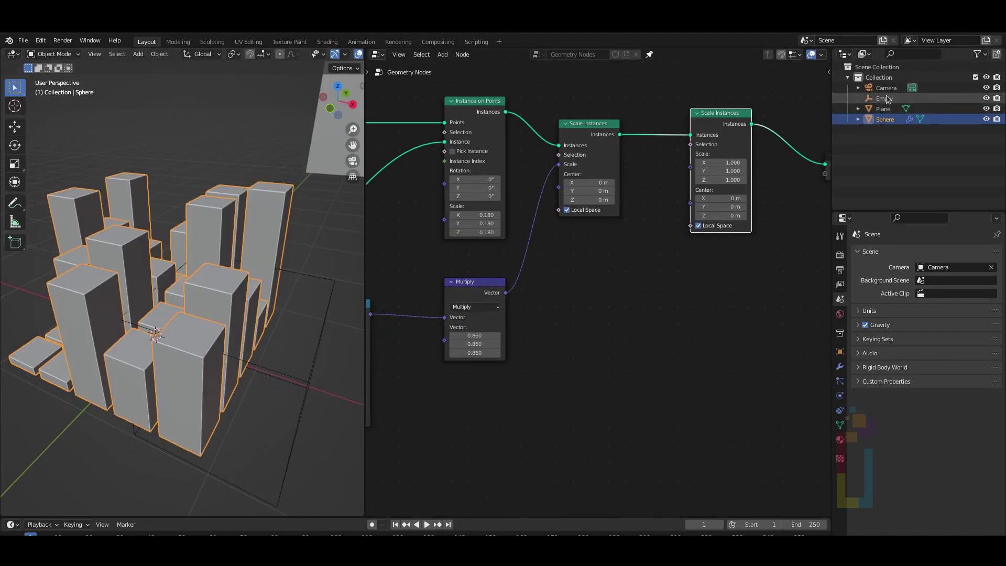
Bring the empty into the node tree as an Object Info node and add a Mesh Line node beside it.
drag(886, 99, 486, 379)
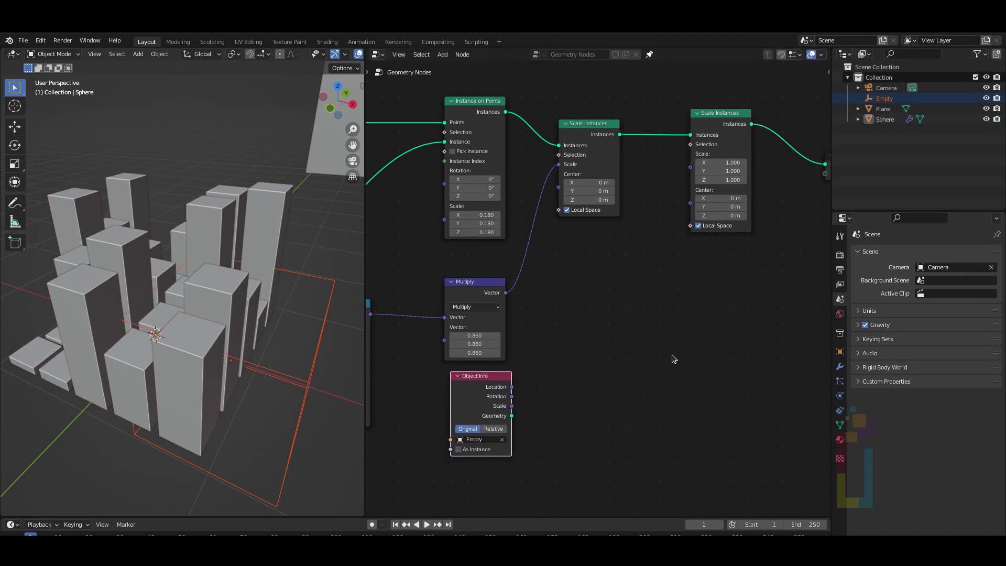
scroll(666, 357, up, 2)
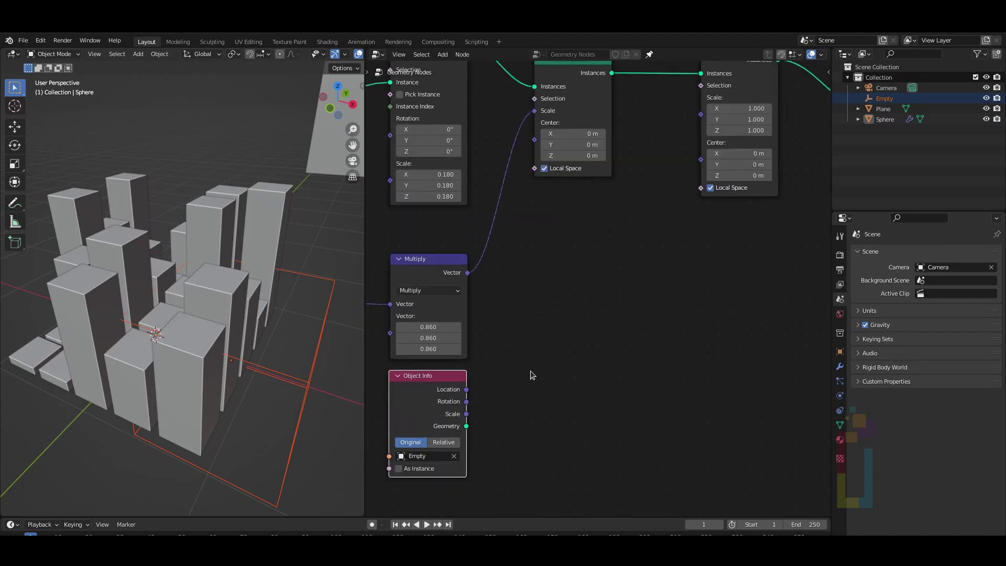
click(529, 371)
key(shift+a)
click(530, 371)
text(mesh line)
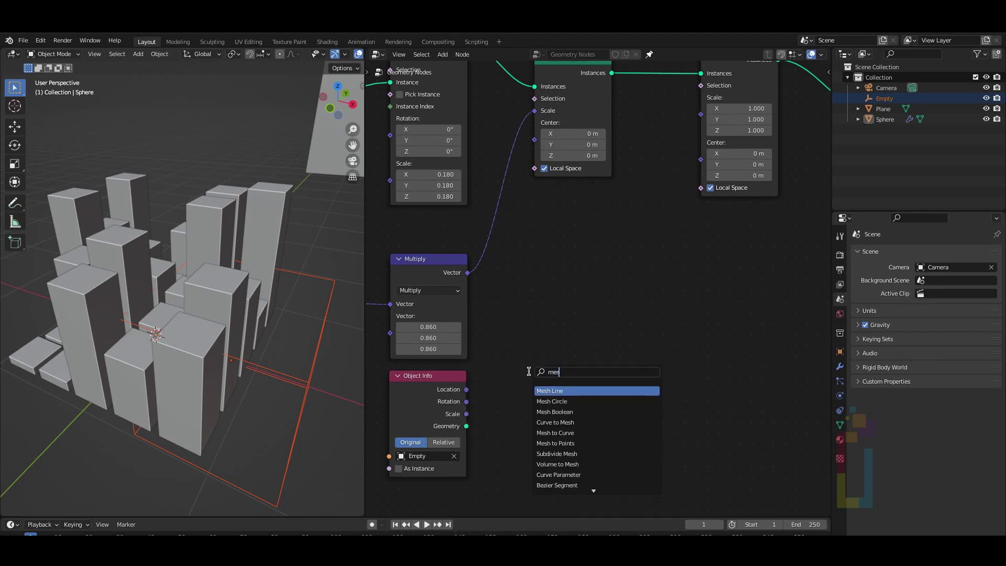
key(Return)
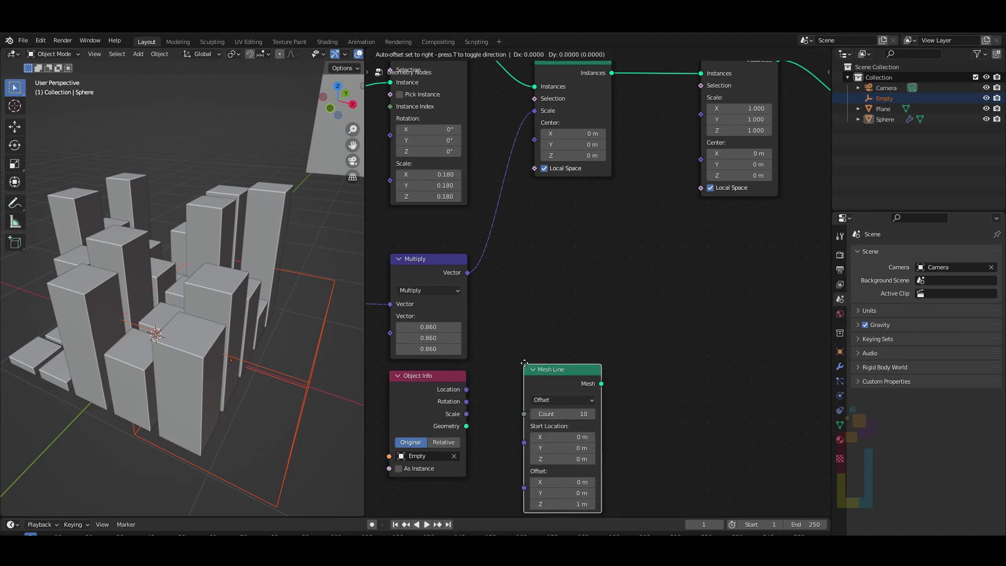
click(518, 353)
Set the Mesh Line count to 1 and feed the empty's Location into its Start Location input.
click(576, 401)
text(1)
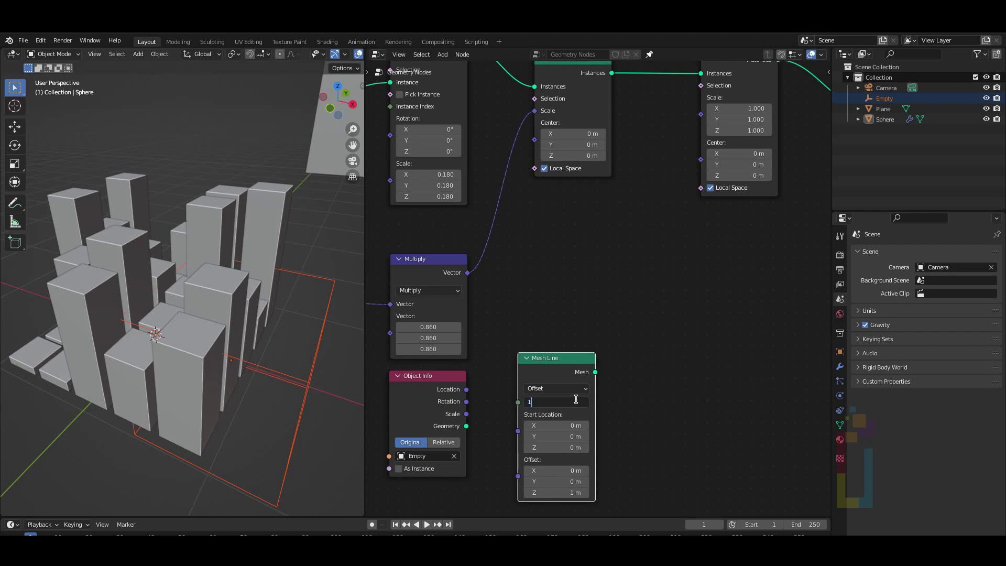
key(Return)
drag(466, 389, 518, 431)
drag(577, 367, 560, 324)
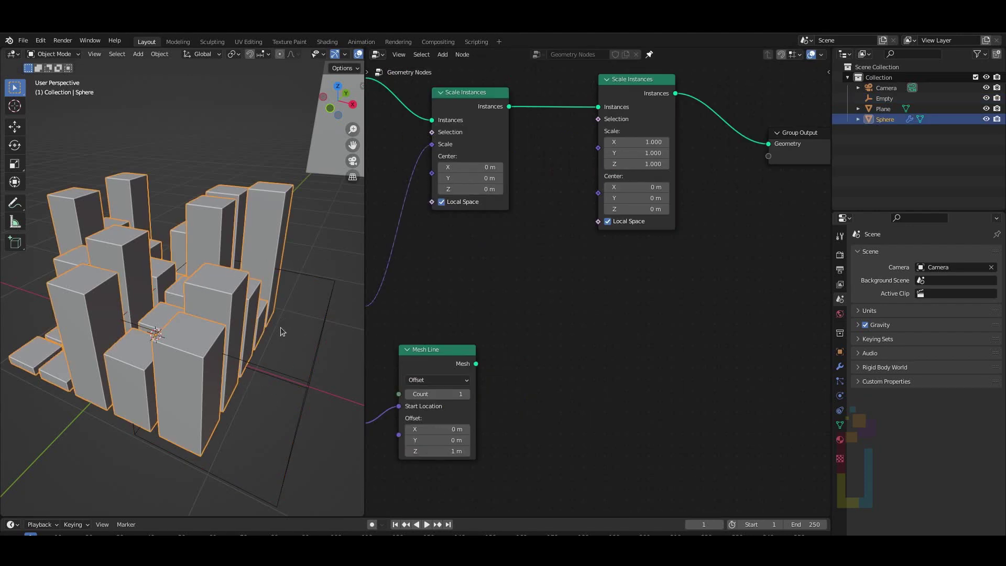
Add a Geometry Proximity node next to the Mesh Line node.
scroll(505, 342, down, 1)
middle_drag(505, 341, 480, 292)
key(shift+a)
text(geome)
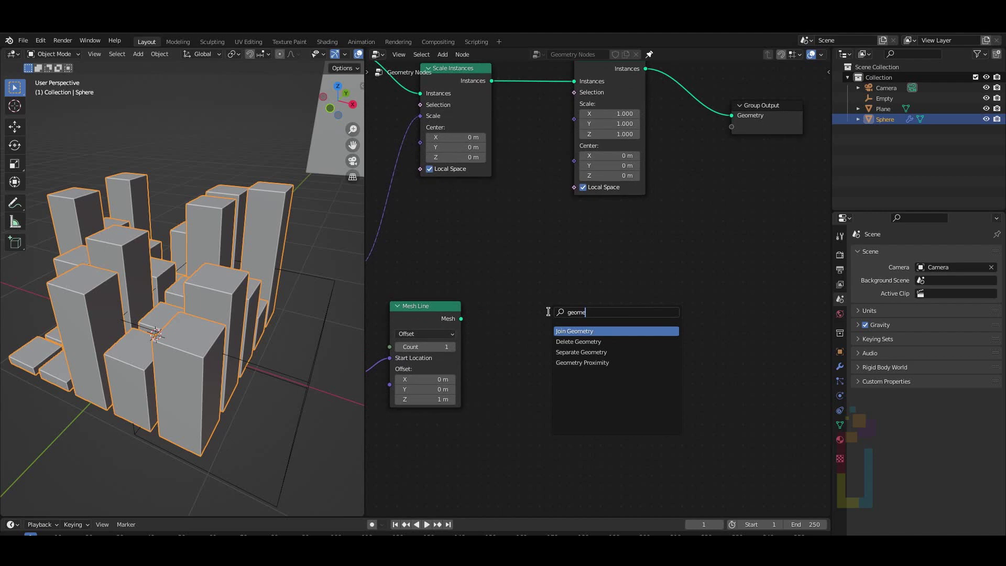
key(Down)
key(Down)
key(Down)
key(Return)
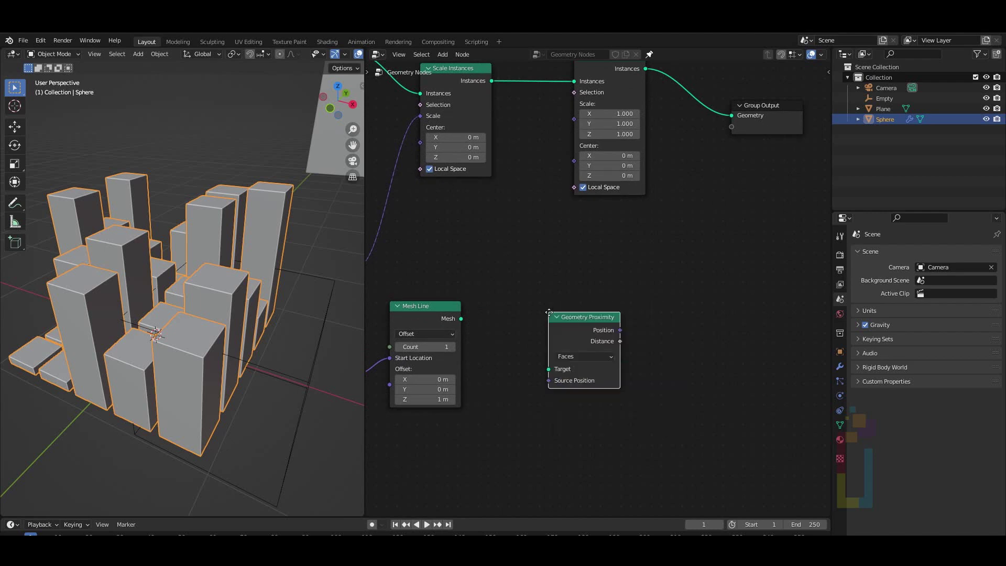
click(490, 286)
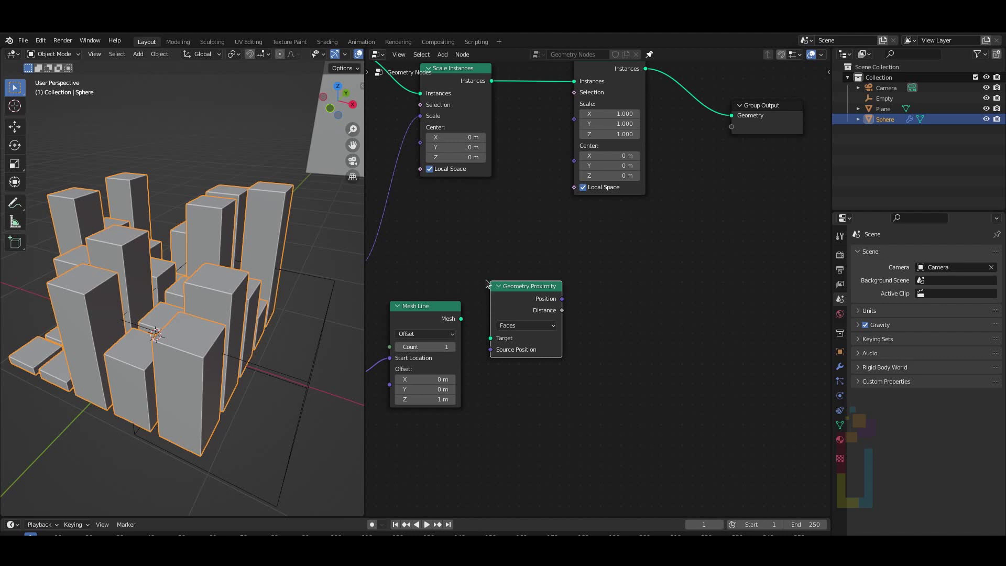
Connect the Mesh Line's Mesh output to the Target input of Geometry Proximity.
scroll(486, 278, up, 4)
middle_drag(483, 275, 567, 249)
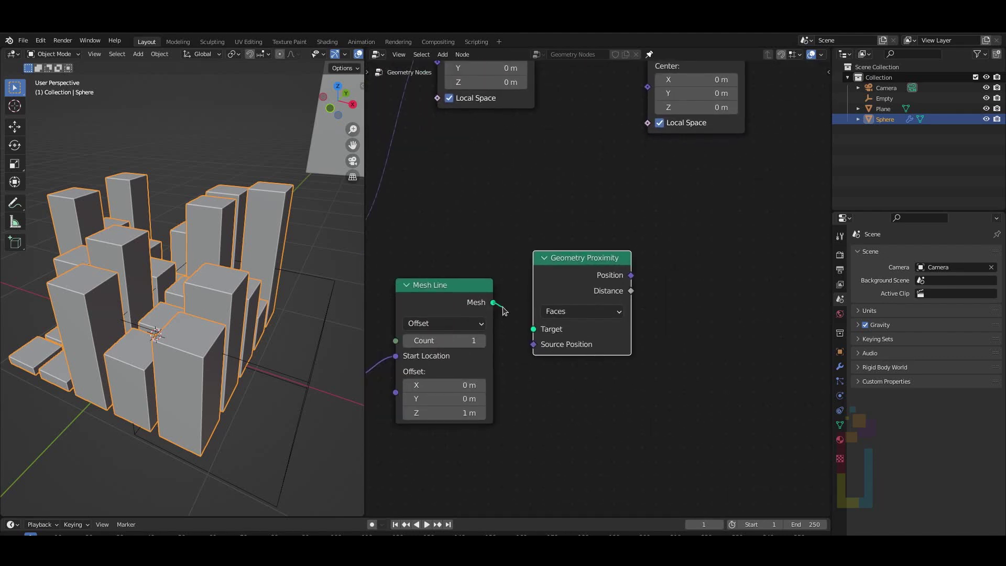
drag(513, 315, 534, 329)
drag(581, 259, 569, 279)
drag(569, 278, 580, 269)
Add a Map Range node beside the Geometry Proximity node.
text(ma)
text(p)
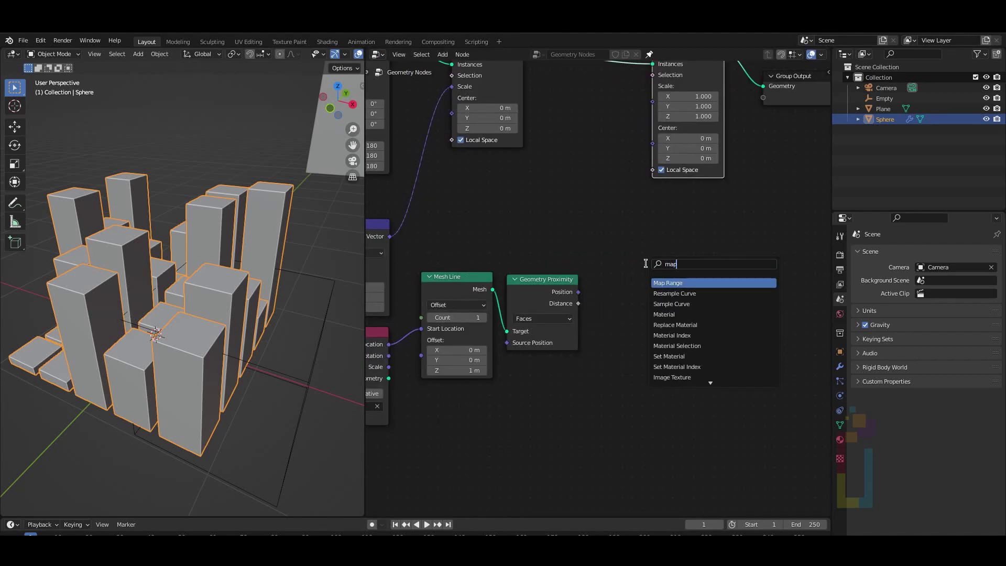
key(Return)
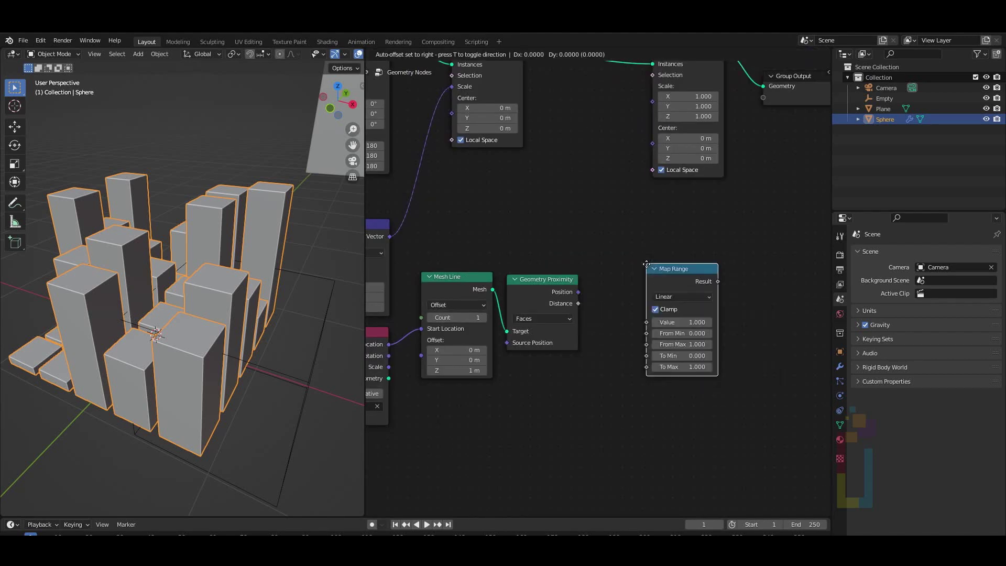
click(611, 268)
scroll(577, 289, up, 2)
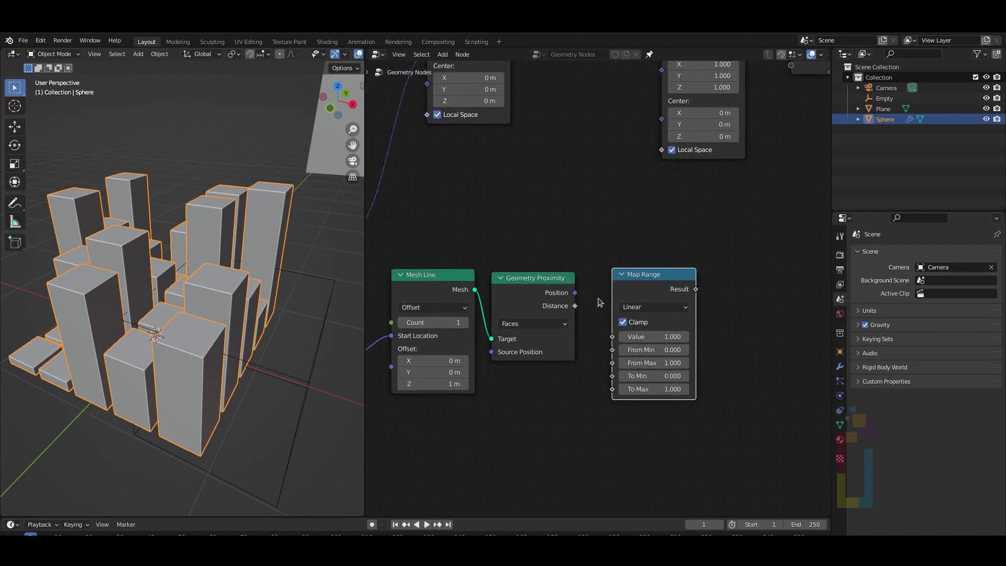
Feed Geometry Proximity's Distance output into the Value input of Map Range and align the Map Range node with it.
middle_drag(575, 287, 552, 255)
drag(603, 238, 590, 234)
middle_drag(576, 235, 542, 288)
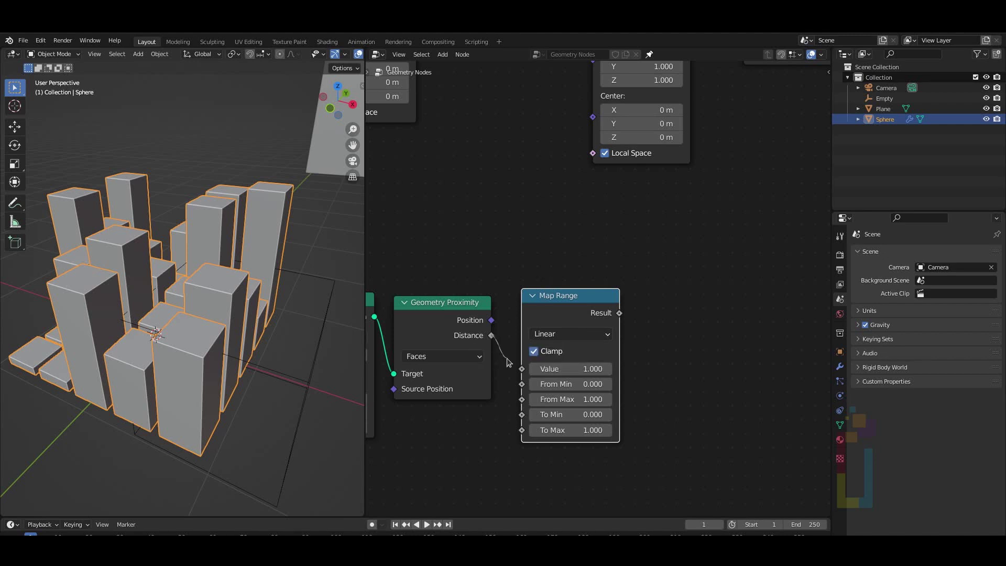
drag(527, 368, 526, 369)
drag(558, 295, 573, 262)
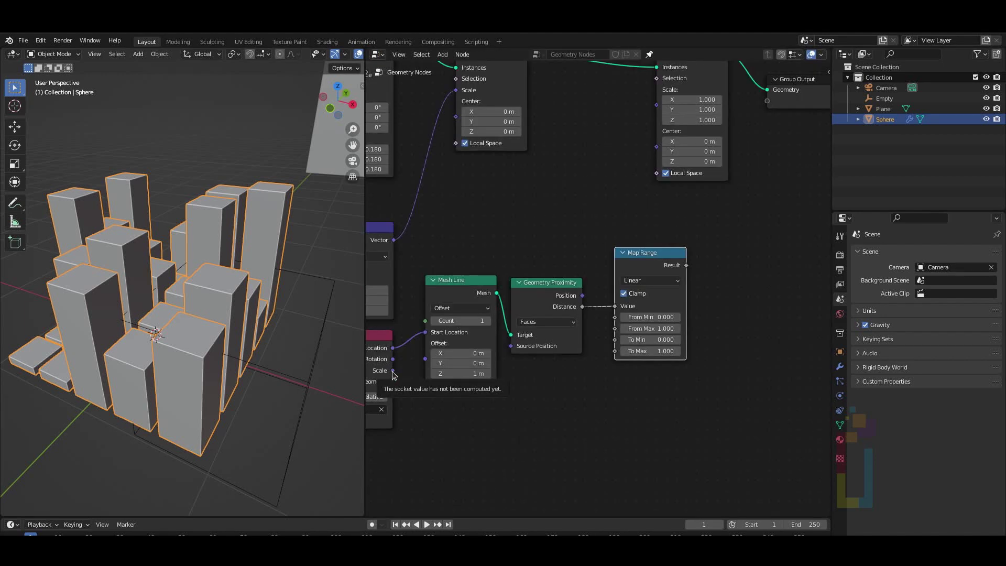
Link the empty's Scale output to Map Range's From Min, and Map Range's Result to the second Scale Instances' Scale input.
drag(393, 370, 627, 321)
drag(649, 253, 657, 107)
scroll(752, 170, down, 2)
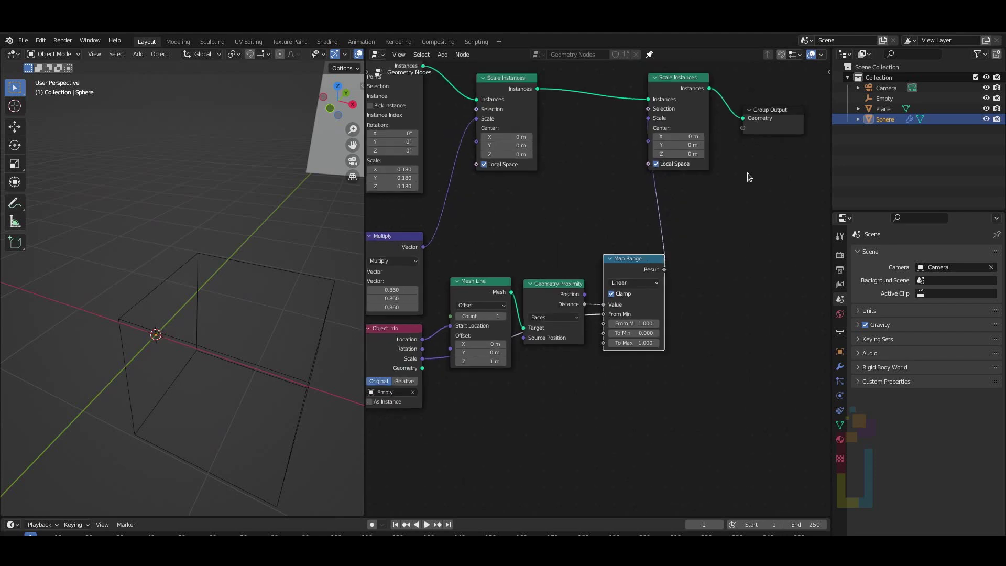
Space out the nodes by moving the second Scale Instances and Group Output away and shifting Geometry Proximity and Mesh Line up.
middle_drag(745, 179, 699, 213)
drag(655, 100, 758, 238)
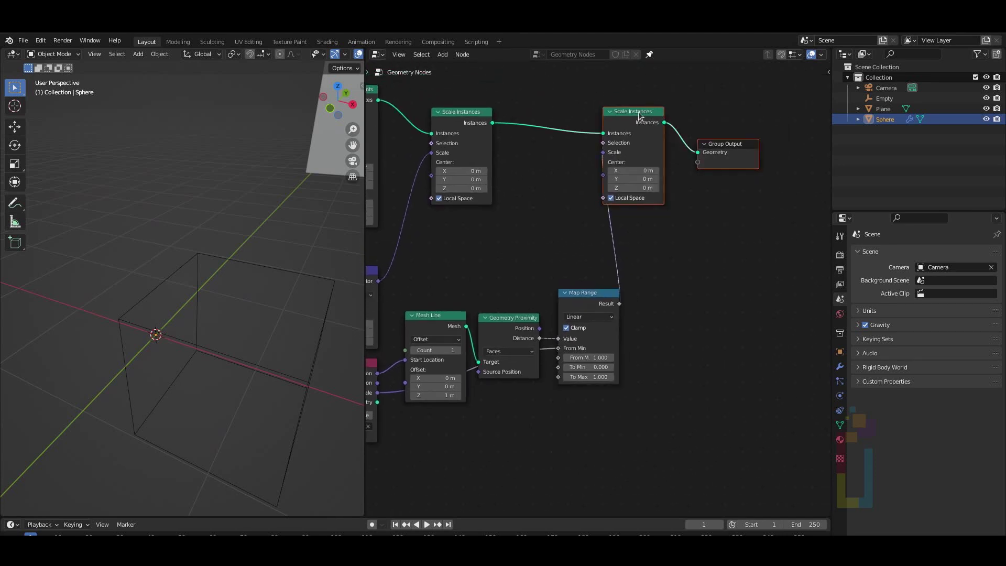
drag(640, 115, 724, 132)
middle_drag(568, 197, 617, 164)
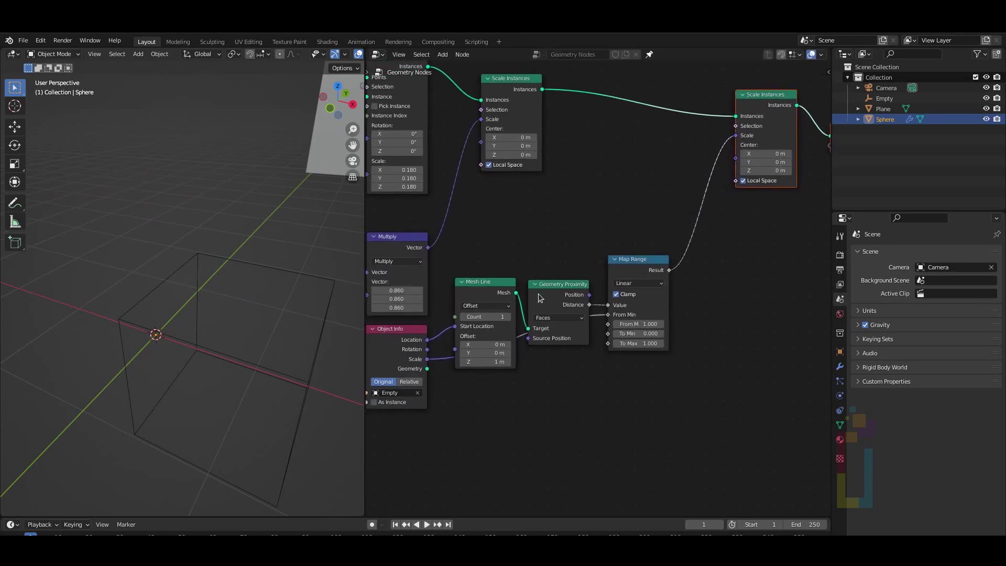
drag(539, 294, 544, 255)
drag(488, 287, 488, 257)
click(262, 265)
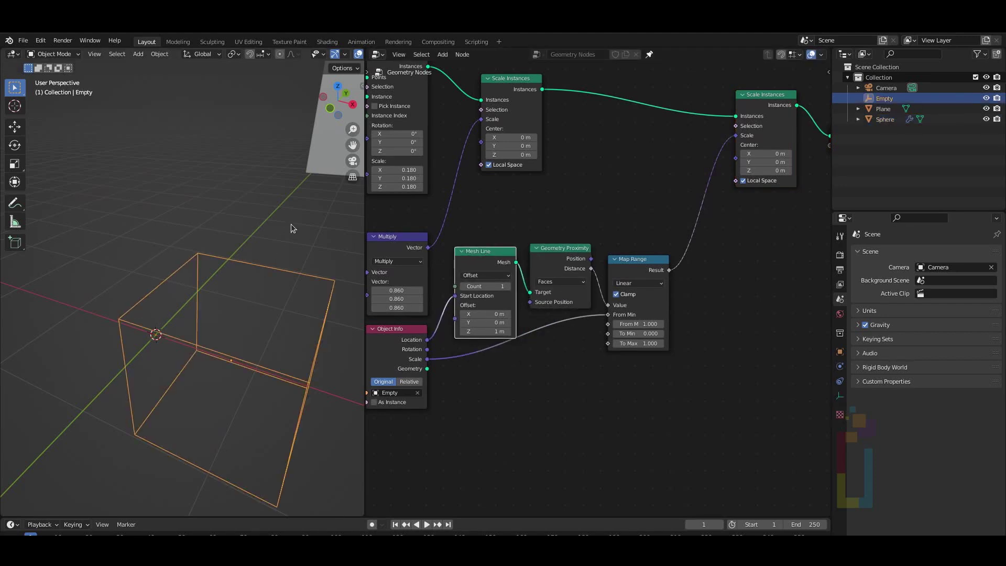
key(s)
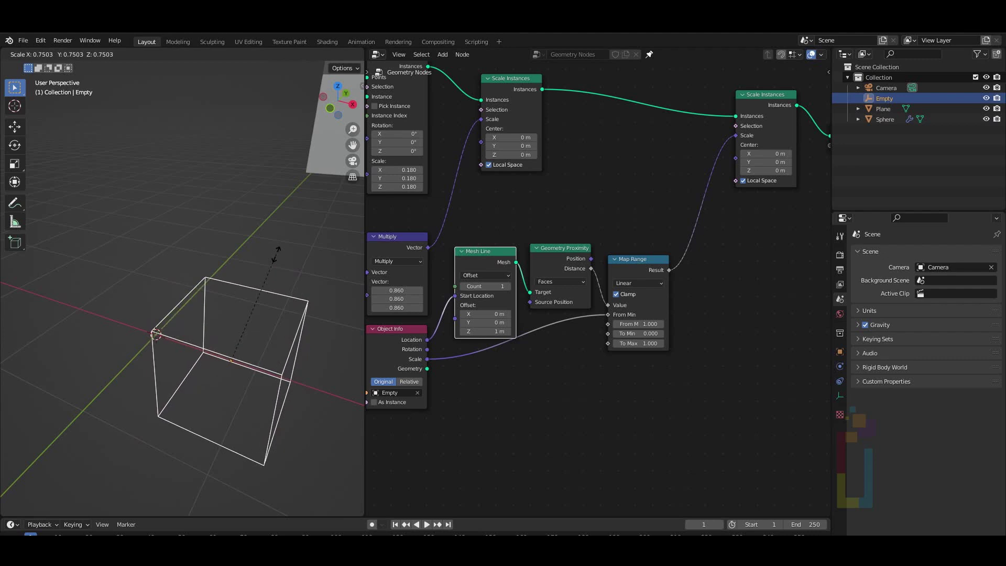
right_click(277, 258)
Set Geometry Proximity's target geometry to Points and try moving the empty along the global X axis through the blocks.
scroll(552, 317, up, 3)
click(551, 318)
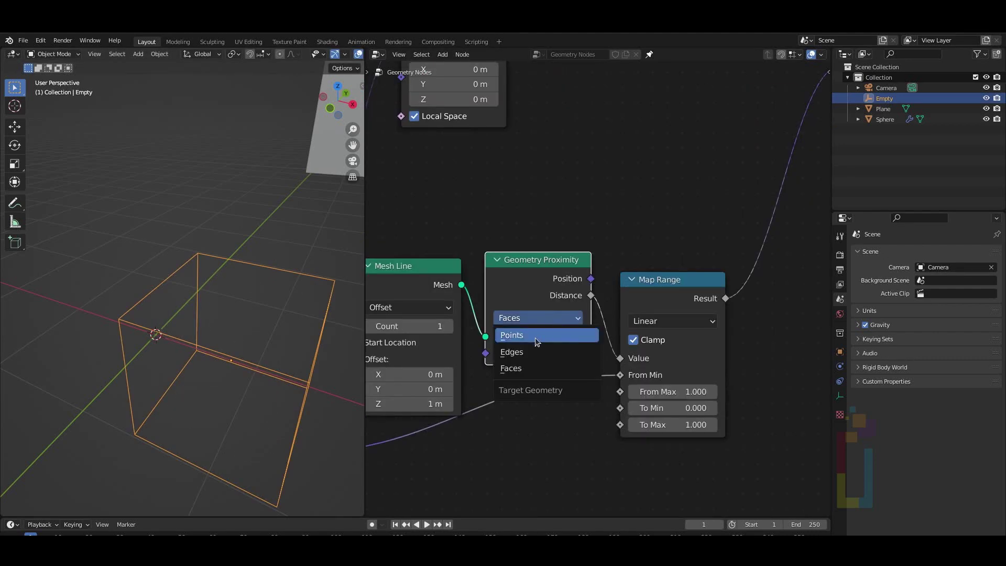
click(536, 337)
mouse_move(178, 334)
middle_down()
mouse_move(212, 344)
mouse_move(181, 351)
middle_up()
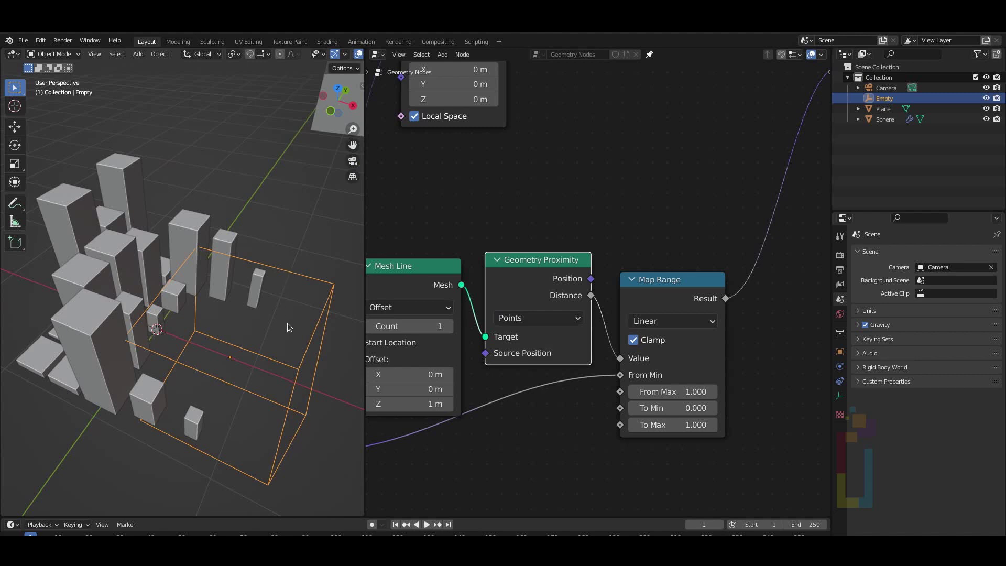
key(g)
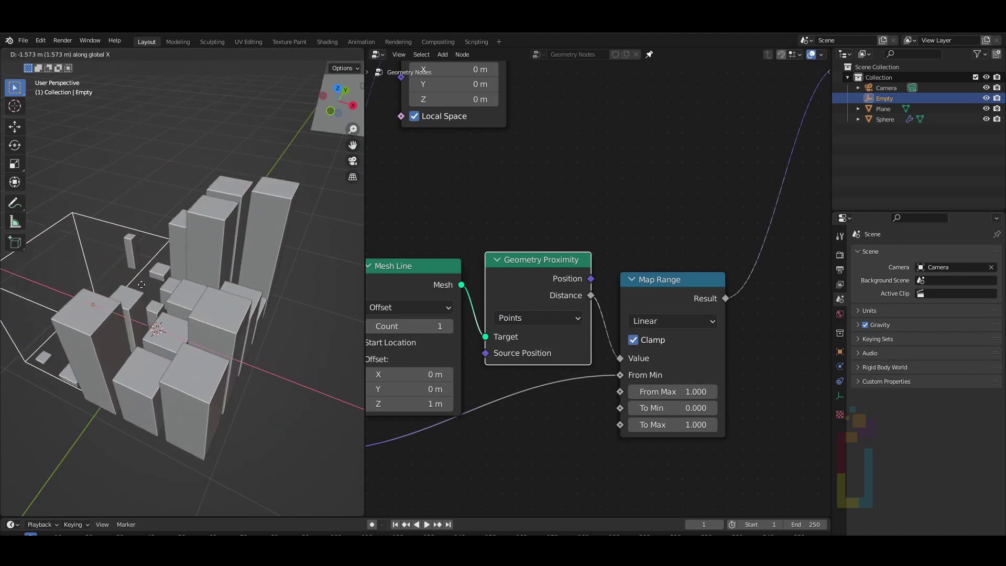
key(x)
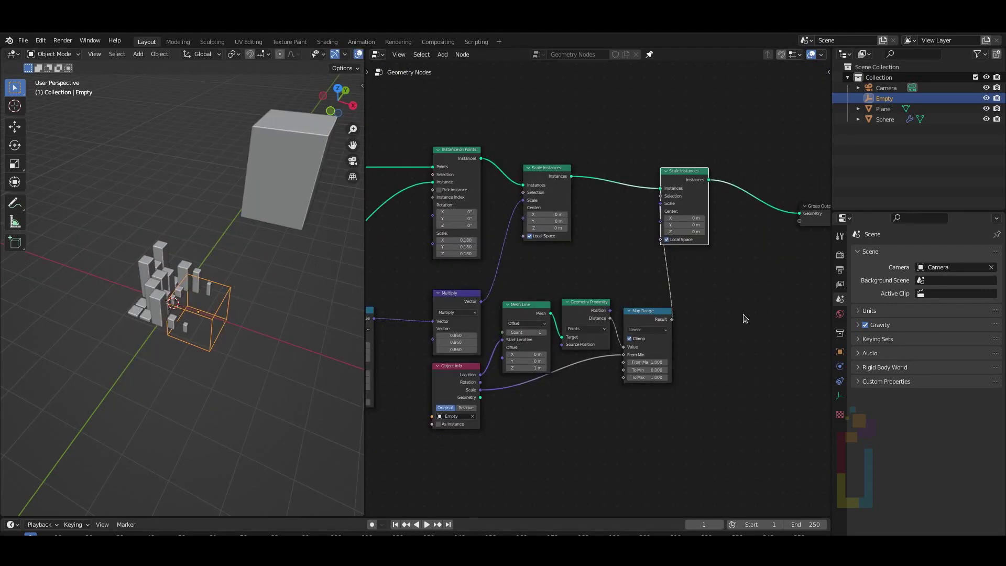
Delete the Mesh Line, Geometry Proximity and Map Range nodes together with the Object Info node that references the empty.
drag(743, 314, 514, 425)
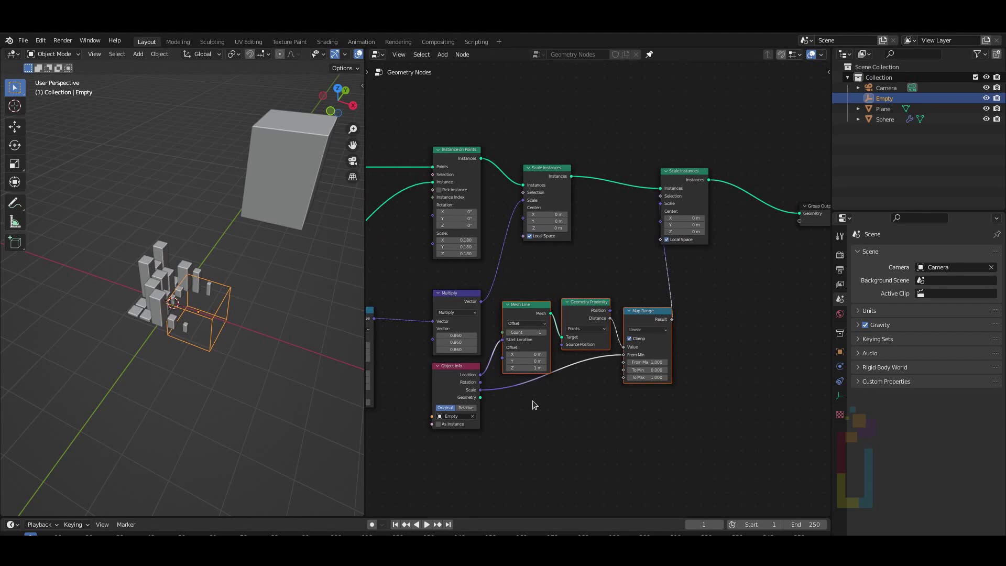
key(x)
click(462, 378)
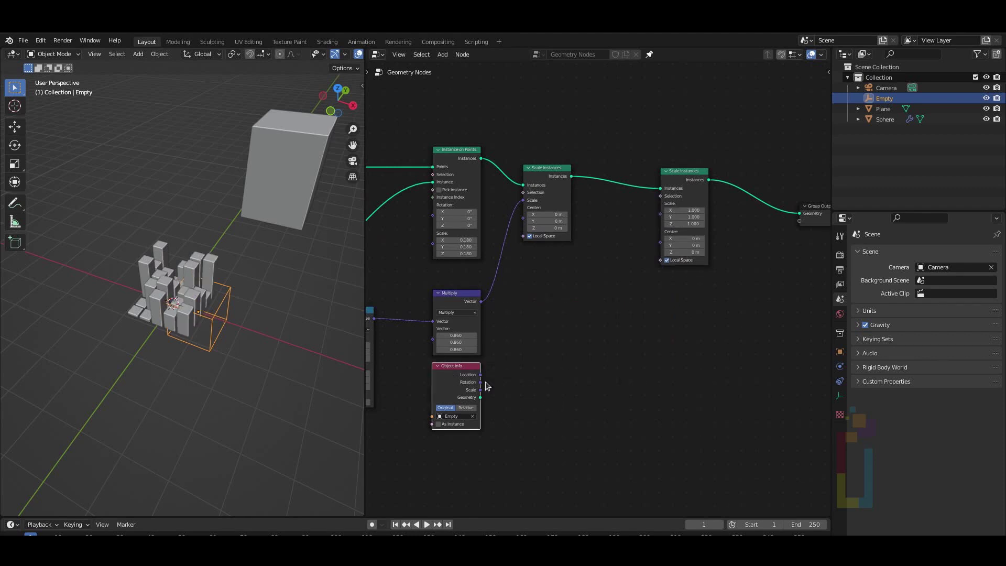
key(x)
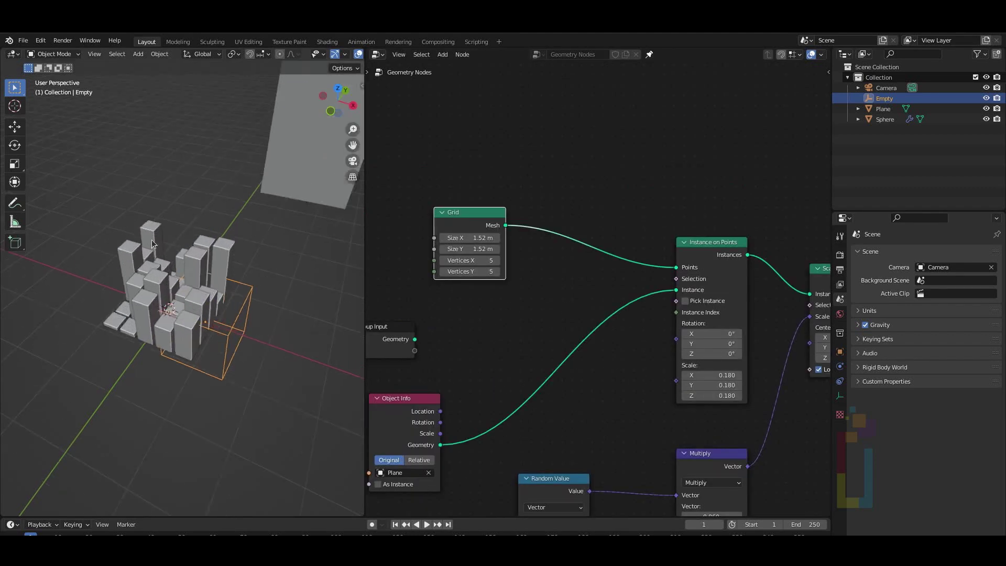
Connect Group Input's Geometry to Instance on Points' Points input in place of the Grid, and move the Group Input and Grid nodes up.
scroll(183, 289, up, 5)
scroll(183, 288, down, 2)
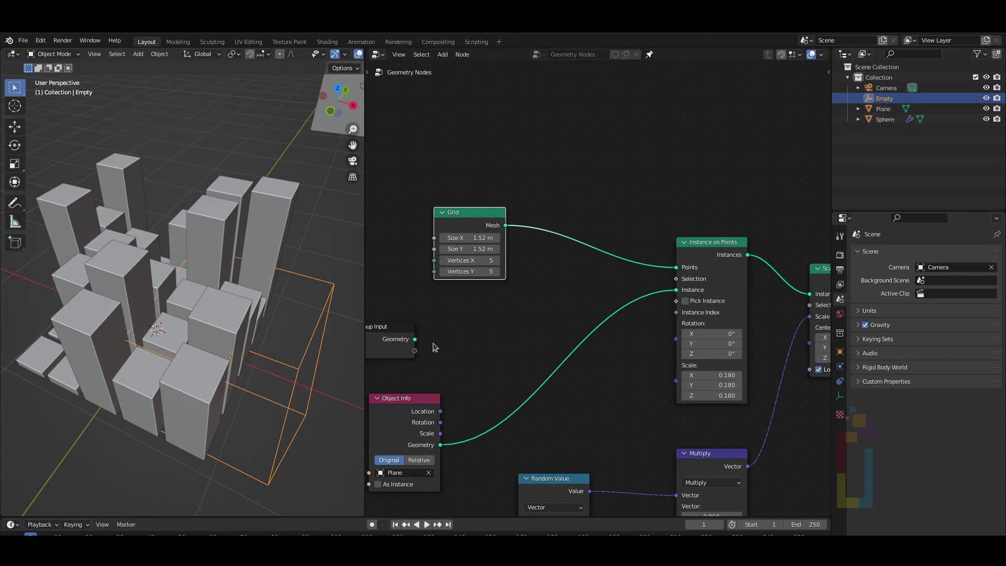
drag(416, 340, 681, 269)
scroll(214, 235, down, 3)
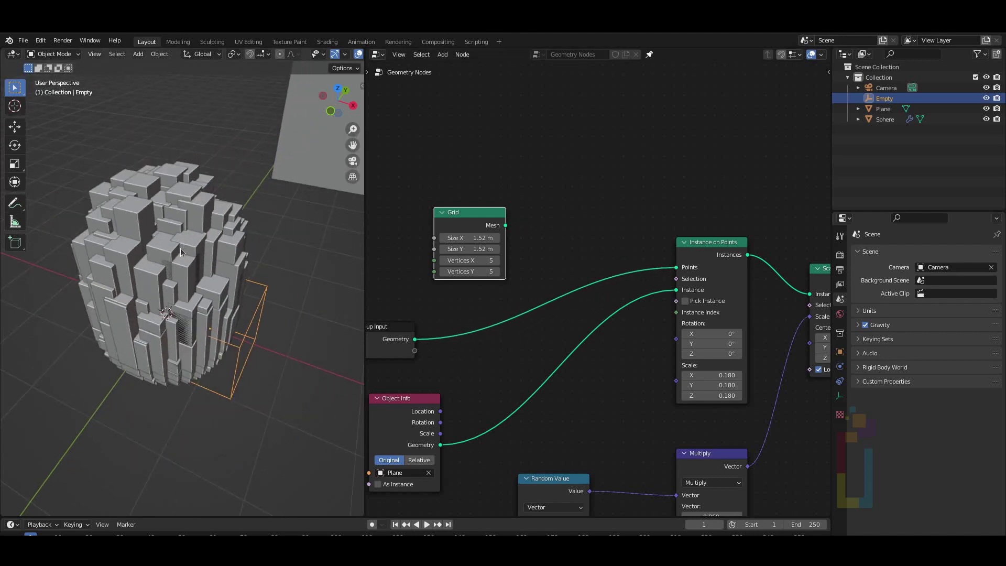
middle_drag(214, 236, 172, 208)
scroll(179, 243, up, 1)
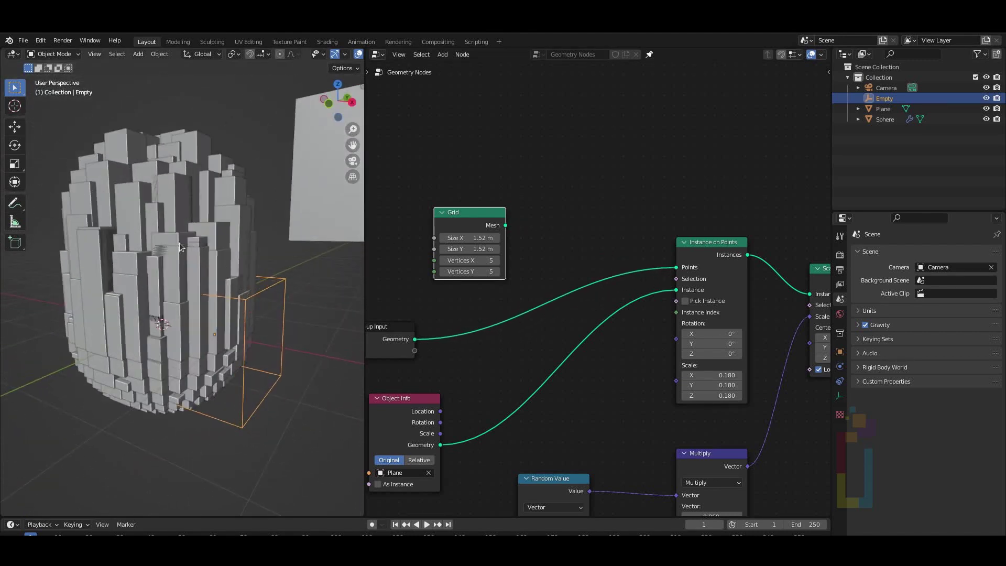
scroll(164, 250, down, 2)
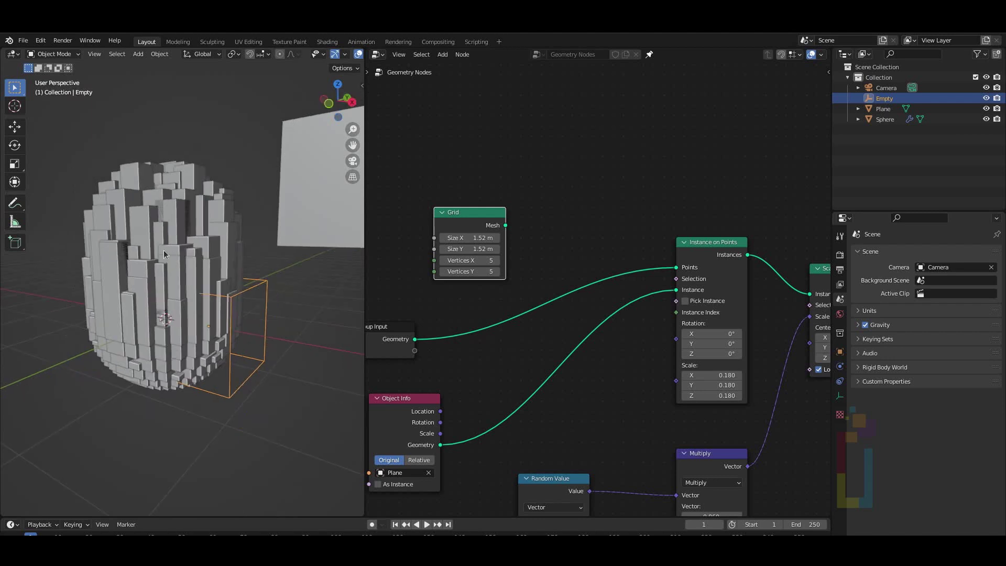
drag(376, 322, 367, 195)
drag(456, 213, 480, 122)
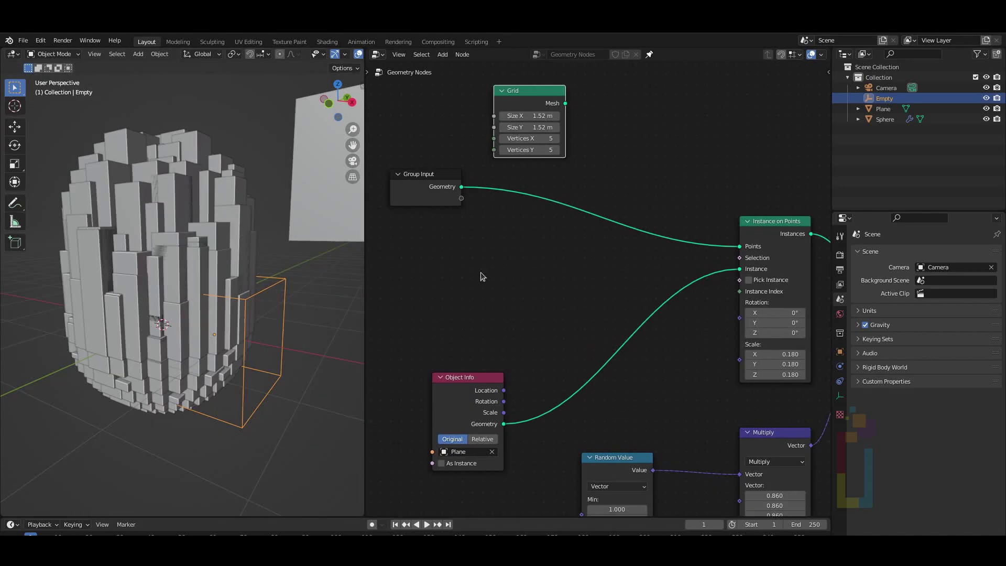
Add a Normal node and place it below Group Input, above the Object Info node.
key(shift+a)
text(norm)
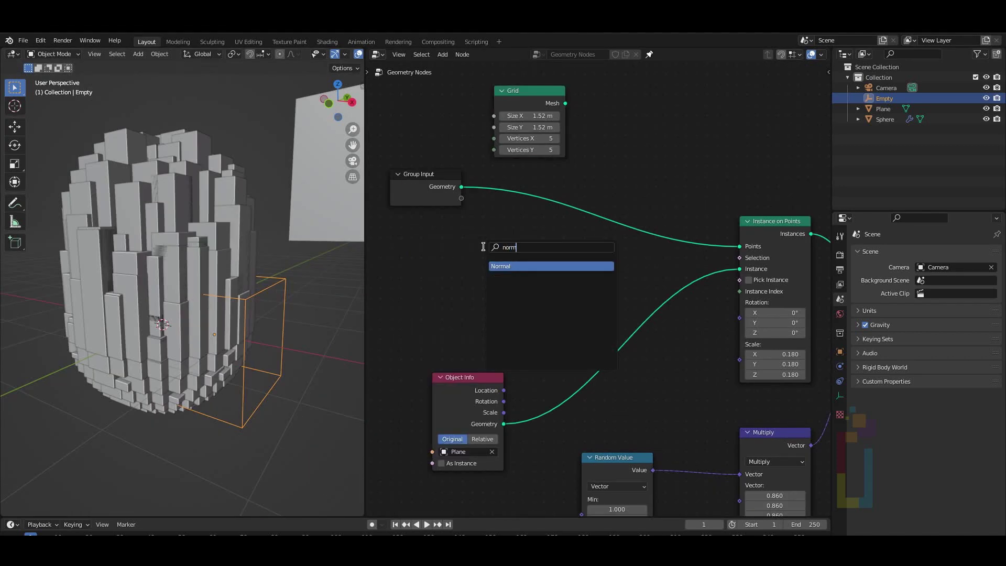
text(a)
key(Return)
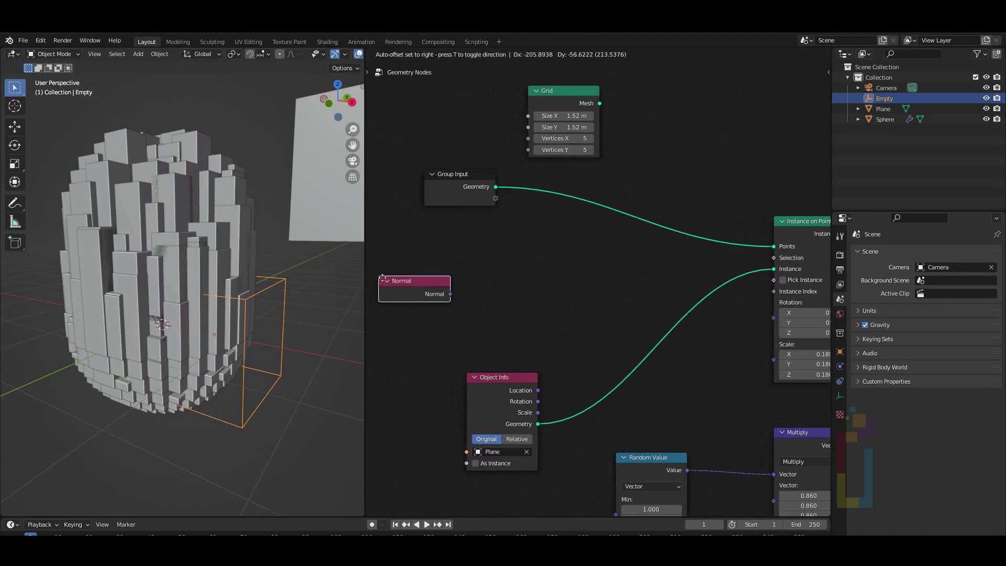
click(406, 284)
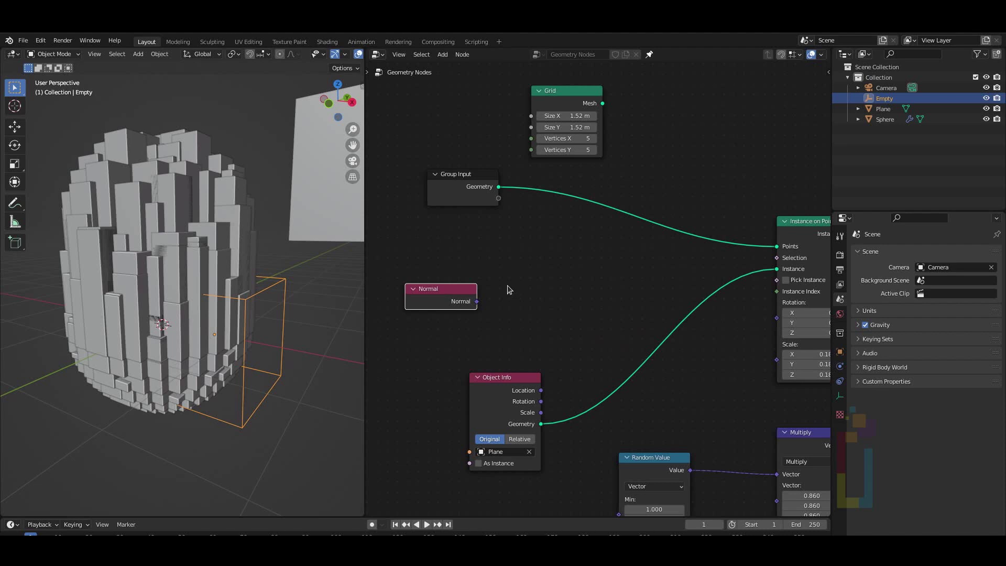
middle_drag(614, 295, 590, 271)
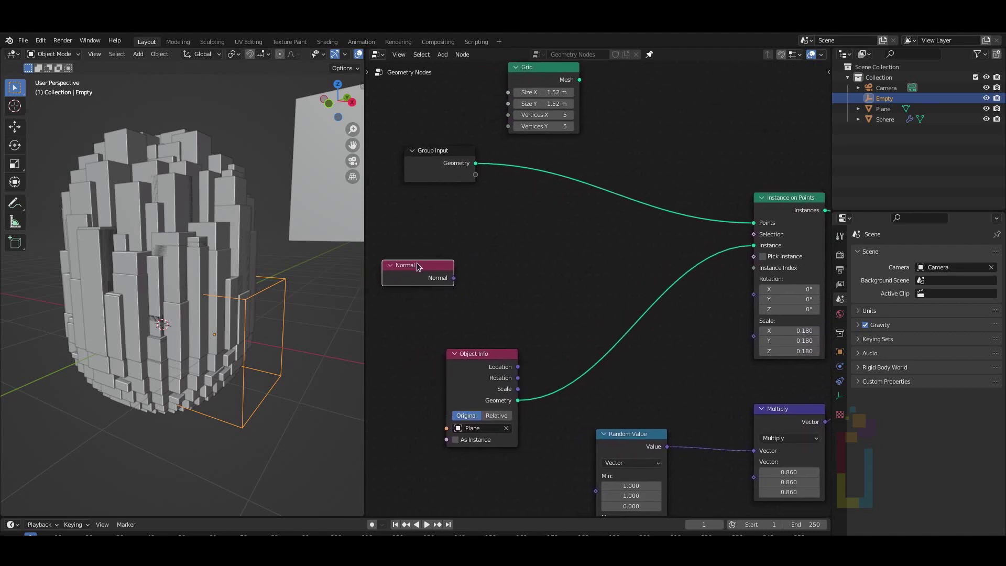
drag(418, 263, 432, 276)
Add an Align Euler to Vector node beside the Normal node and place a duplicate of it alongside.
scroll(519, 259, up, 3)
middle_drag(520, 259, 604, 247)
click(513, 269)
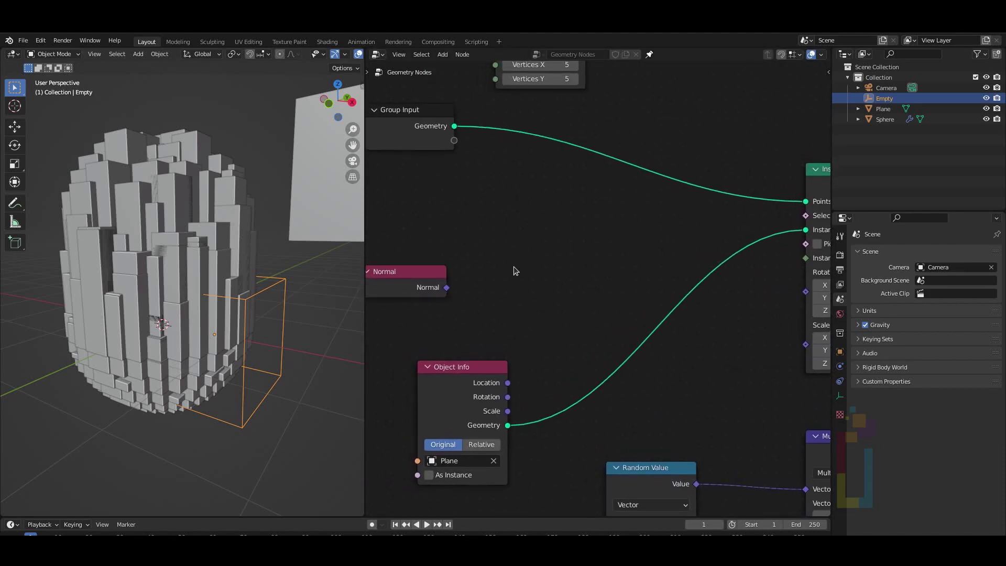
key(shift+a)
click(516, 263)
text(ali)
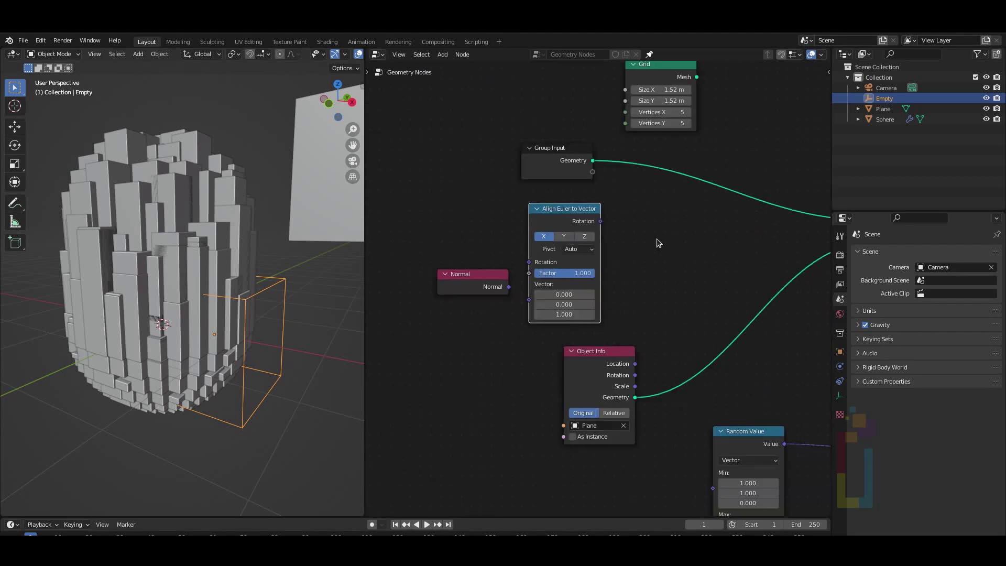
key(shift+d)
click(757, 240)
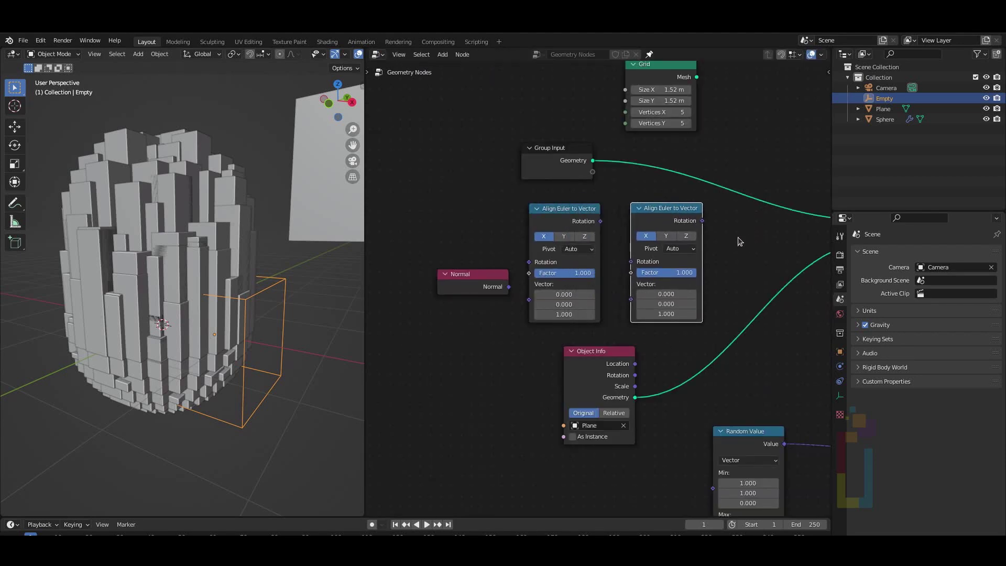
Chain the first Align Euler to Vector's Rotation into the second, and link the second's Rotation output to Instance on Points' Rotation.
middle_drag(738, 237, 602, 234)
scroll(679, 250, up, 2)
drag(454, 207, 485, 255)
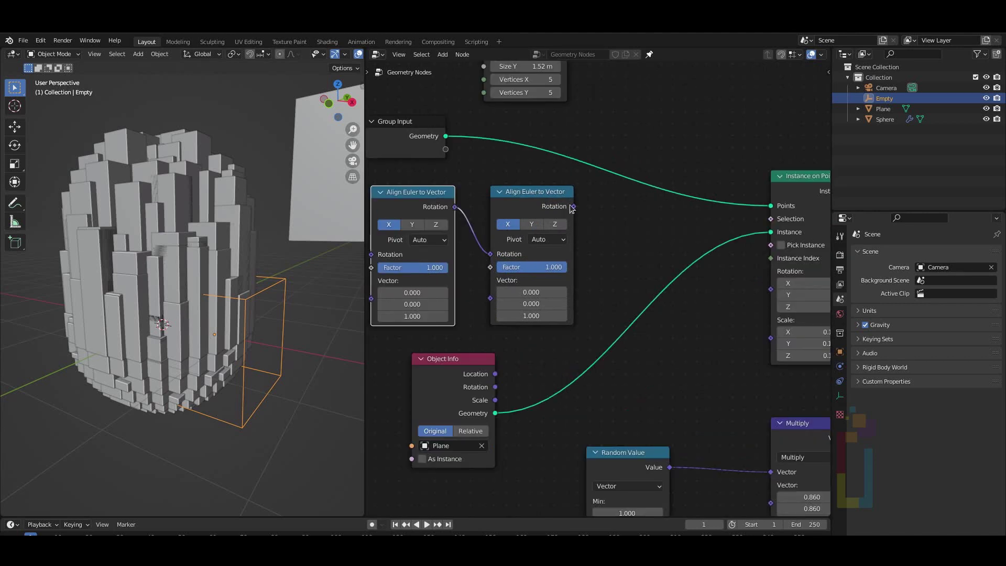
drag(574, 206, 771, 289)
Feed the Normal output into the Vector inputs of both Align Euler to Vector nodes.
middle_drag(468, 170, 617, 161)
scroll(618, 161, up, 2)
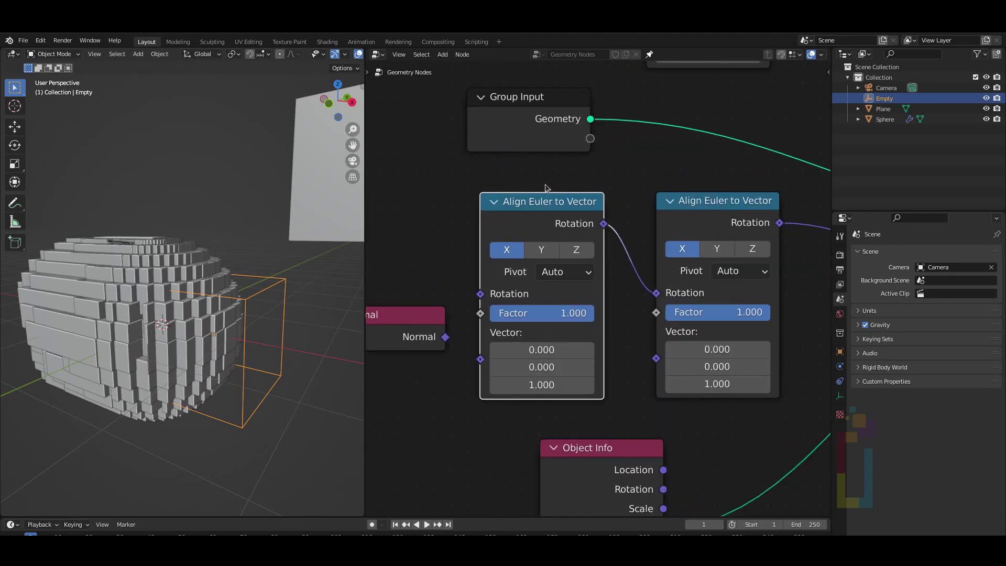
drag(446, 337, 657, 359)
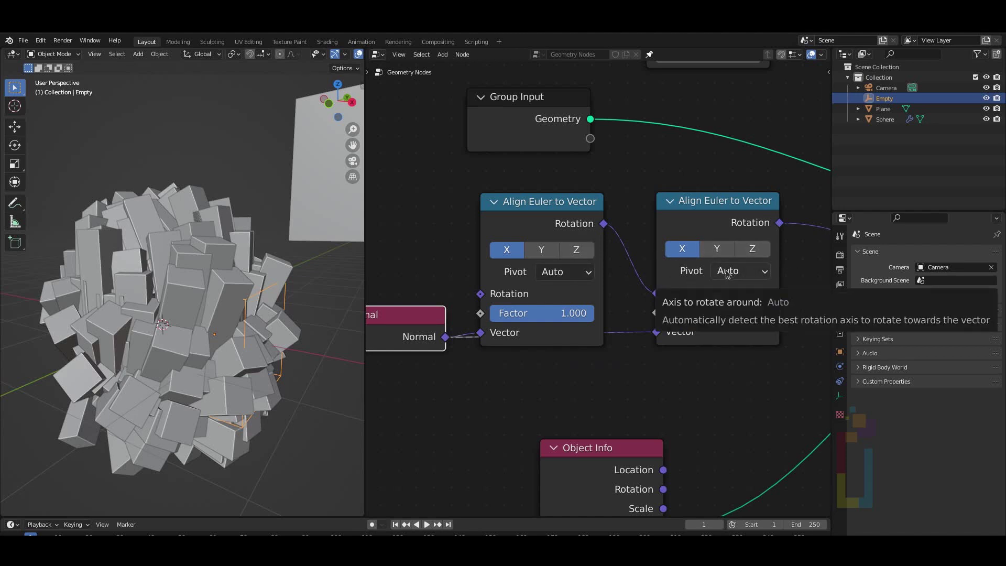
Set the second Align Euler to Vector node to align the Z axis with pivot X.
click(754, 249)
click(736, 271)
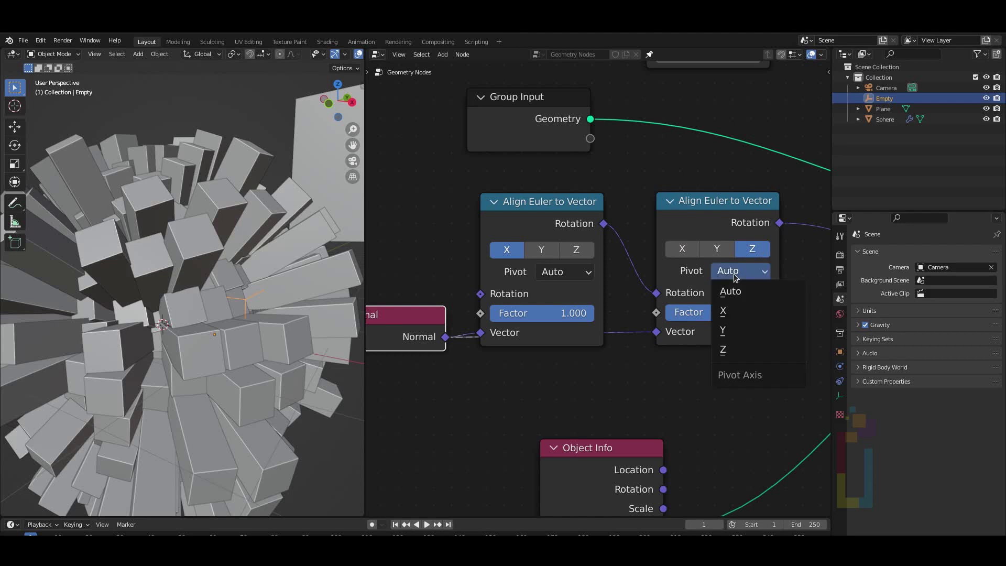
click(733, 312)
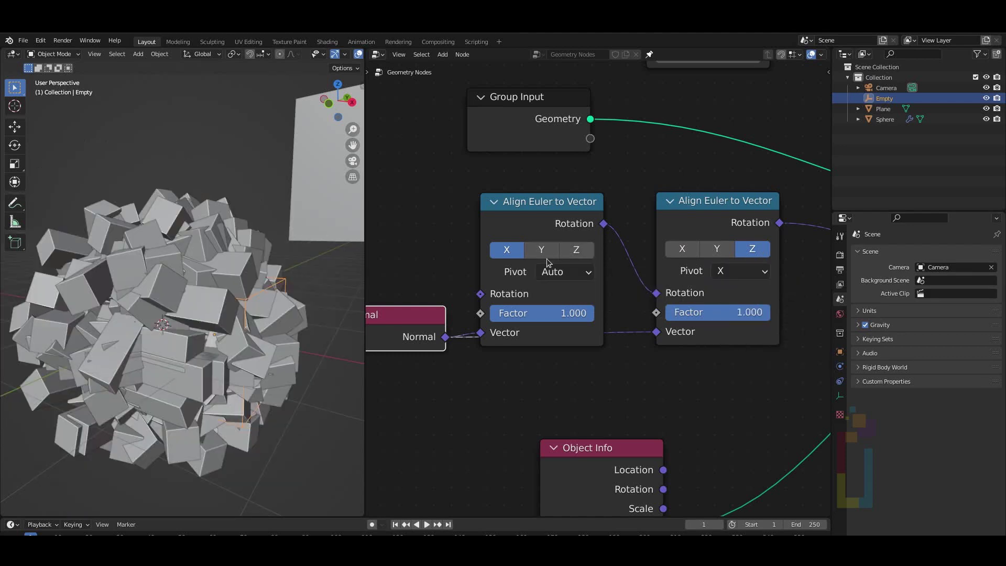
Set the first Align Euler to Vector node to axis Y with pivot Z, and check the block orientation around the sphere.
click(545, 254)
click(561, 271)
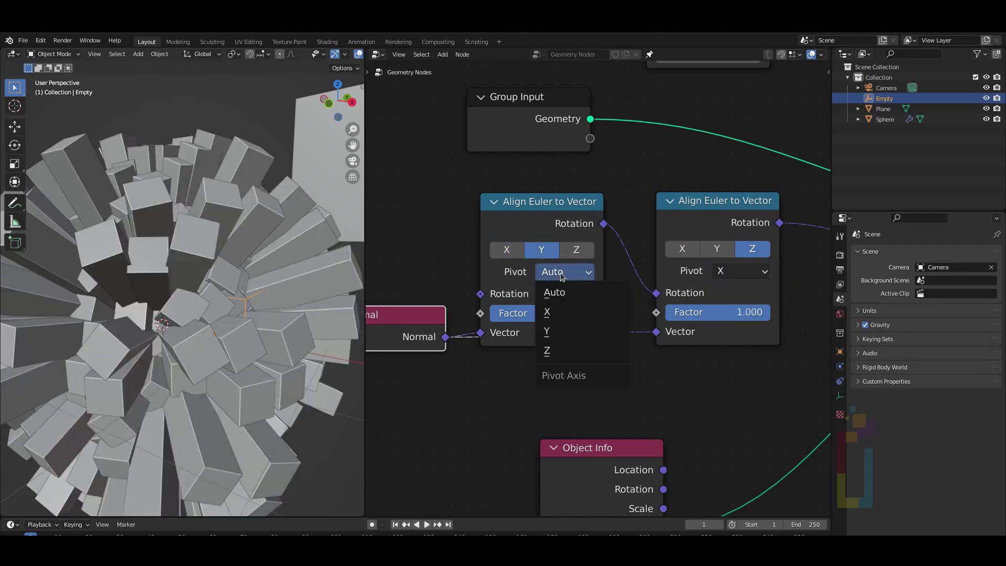
click(558, 354)
scroll(215, 316, down, 3)
middle_drag(193, 309, 169, 269)
scroll(269, 262, up, 8)
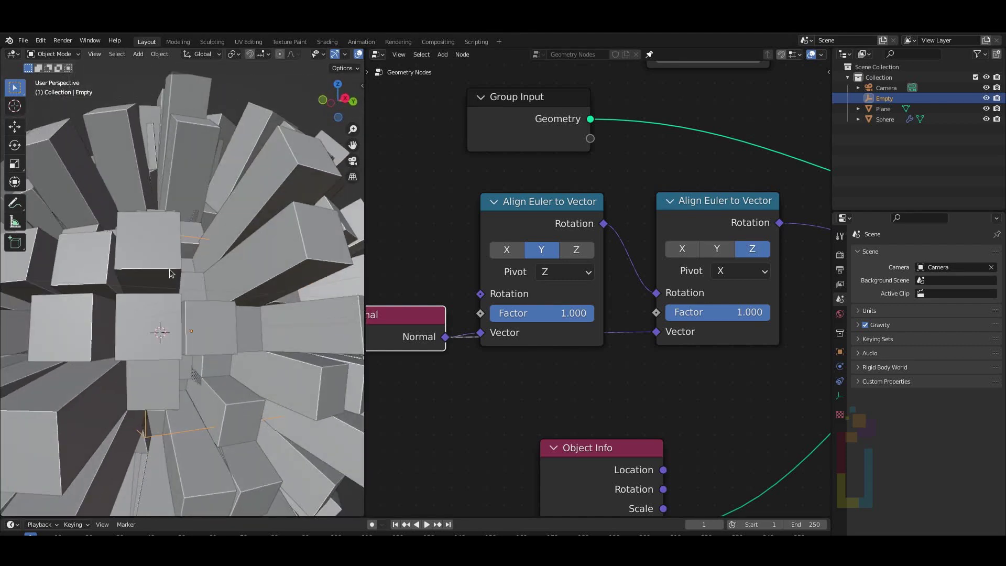
scroll(169, 269, down, 8)
scroll(615, 187, down, 3)
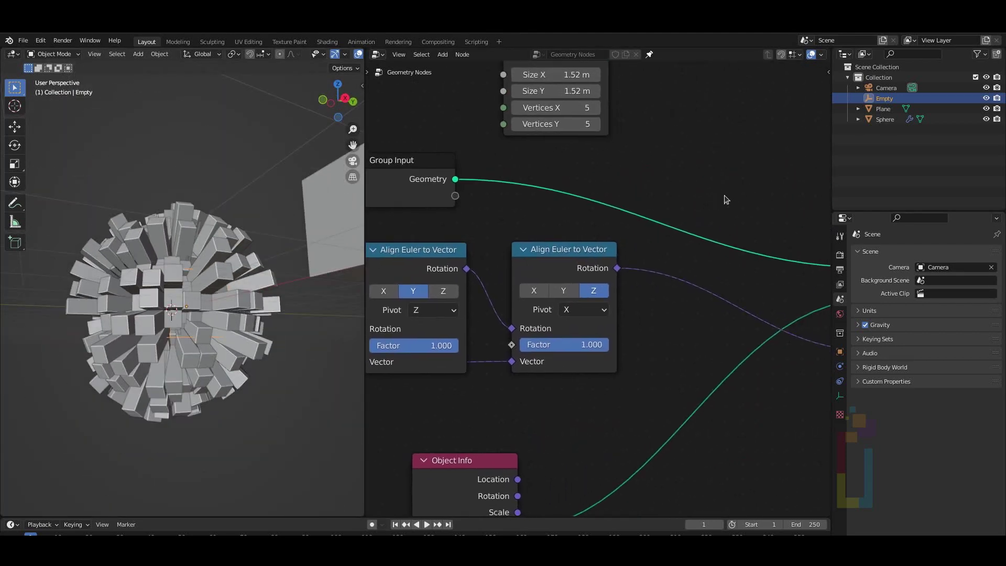
Shift the Instance on Points node slightly downward.
middle_drag(706, 204, 485, 170)
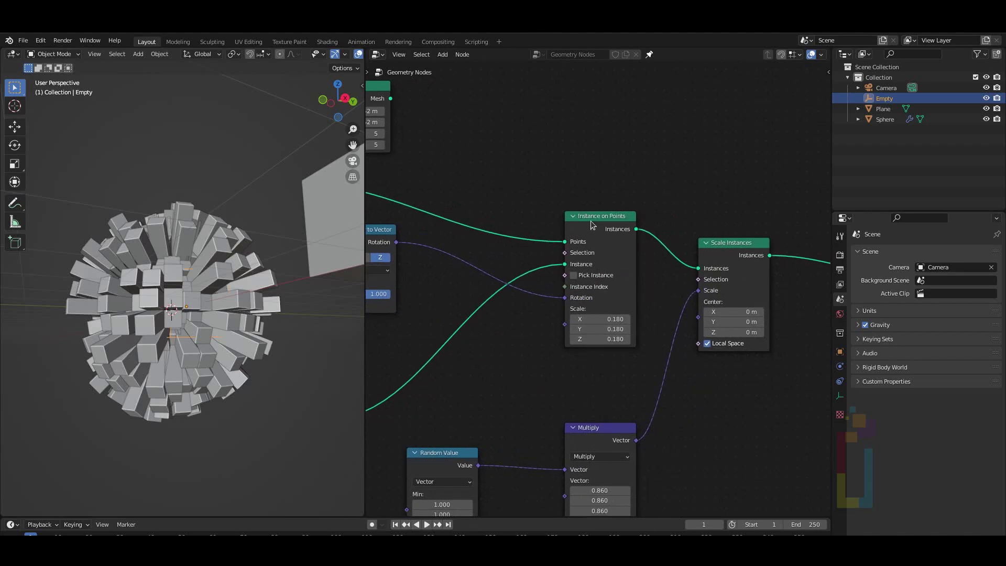
mouse_move(593, 224)
mouse_down()
mouse_move(616, 204)
mouse_move(592, 235)
mouse_up()
scroll(515, 208, down, 1)
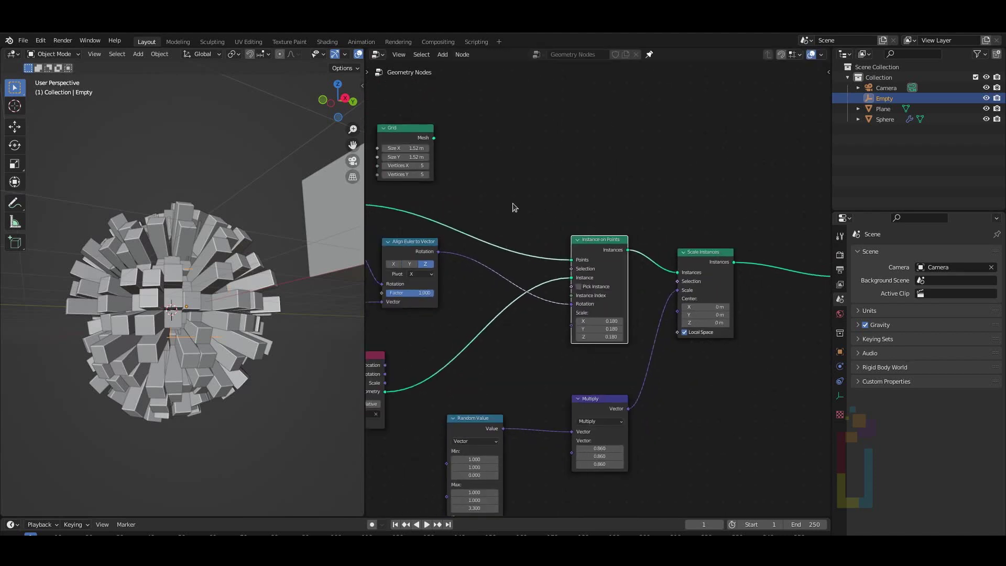
Edit the sphere's mesh and select all vertices except the rings around its two poles.
middle_drag(515, 208, 569, 198)
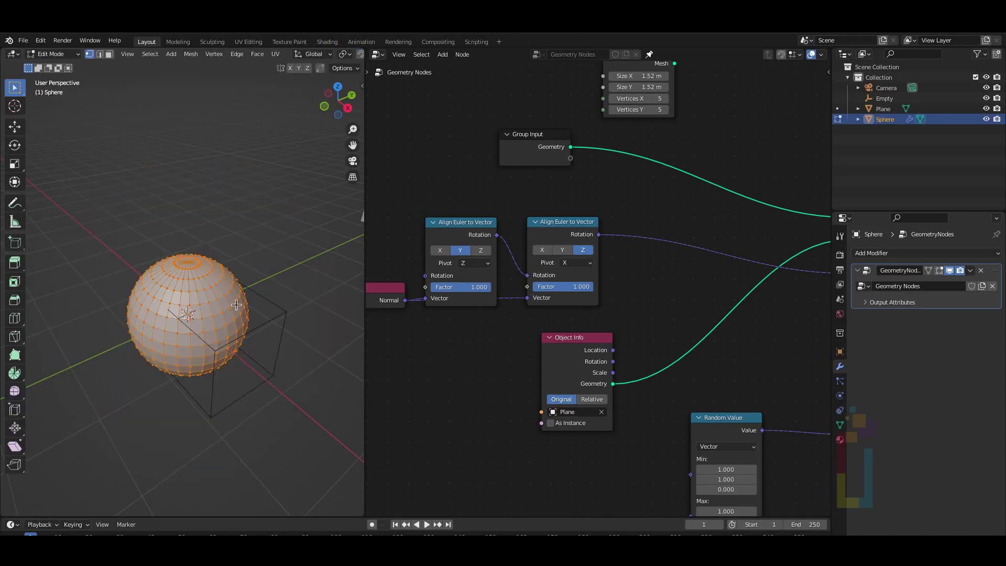
scroll(209, 281, up, 5)
key(KP_7)
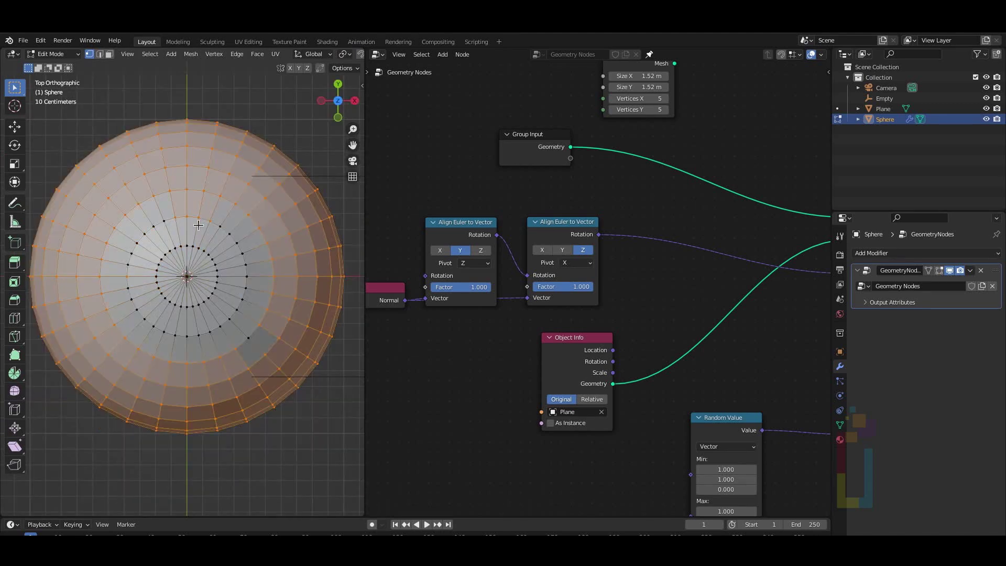
middle_drag(199, 231, 225, 321)
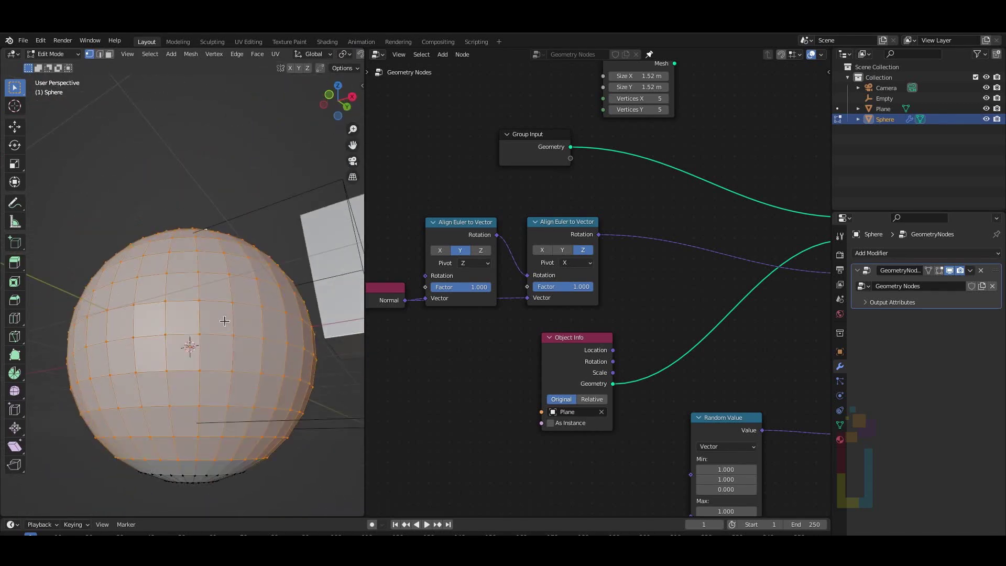
Create a vertex group named Planes Inst for the selected sphere vertices.
click(841, 425)
double_click(885, 289)
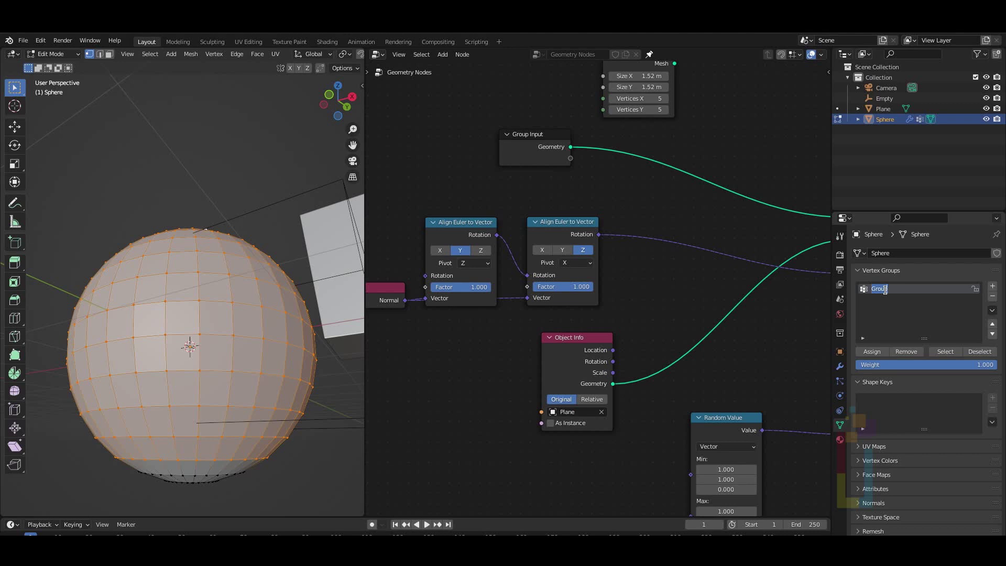
text(OK)
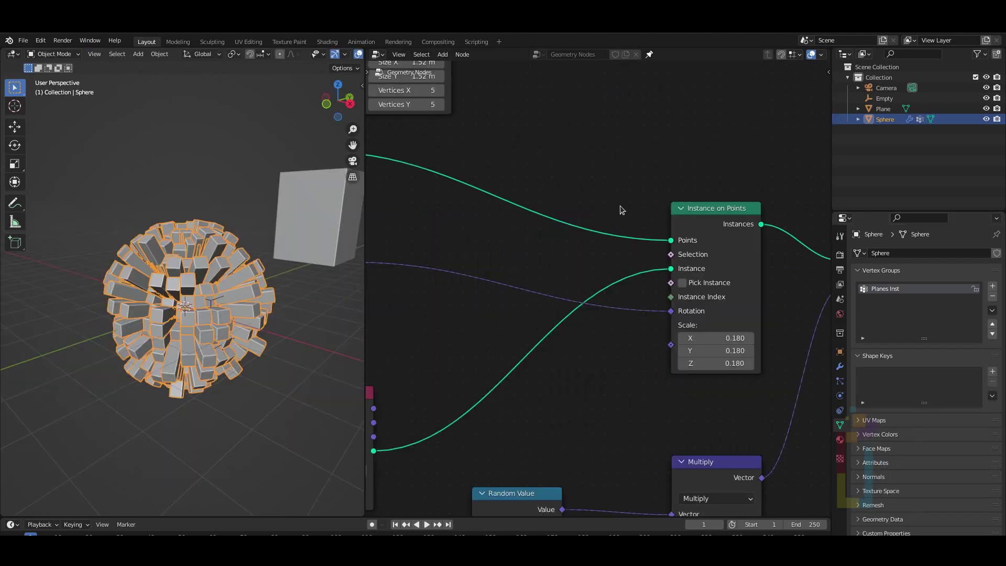
Expose Instance on Points' Scale as a new Group Input socket and select the Group Input node.
middle_drag(623, 210, 681, 200)
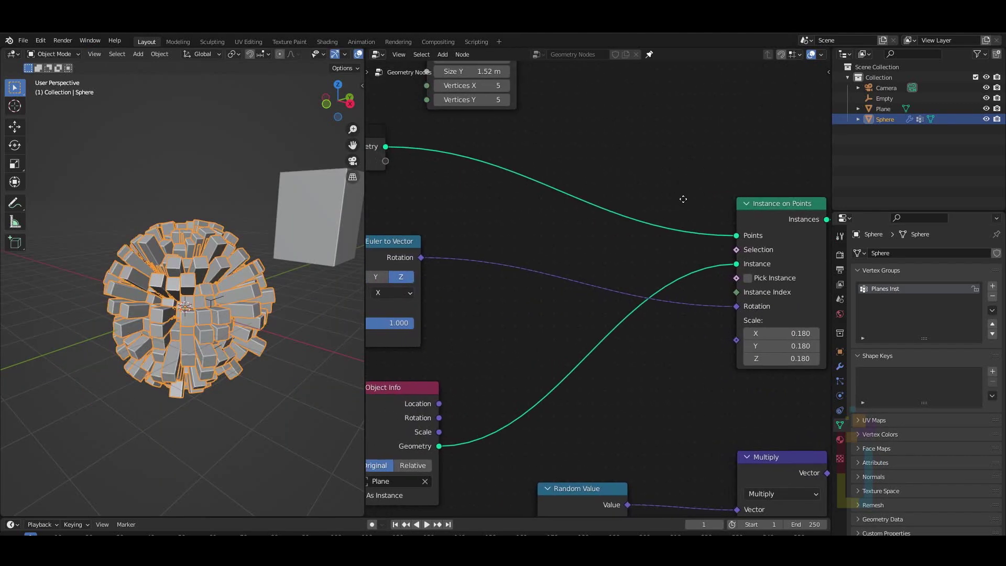
drag(738, 339, 388, 161)
middle_drag(388, 160, 486, 182)
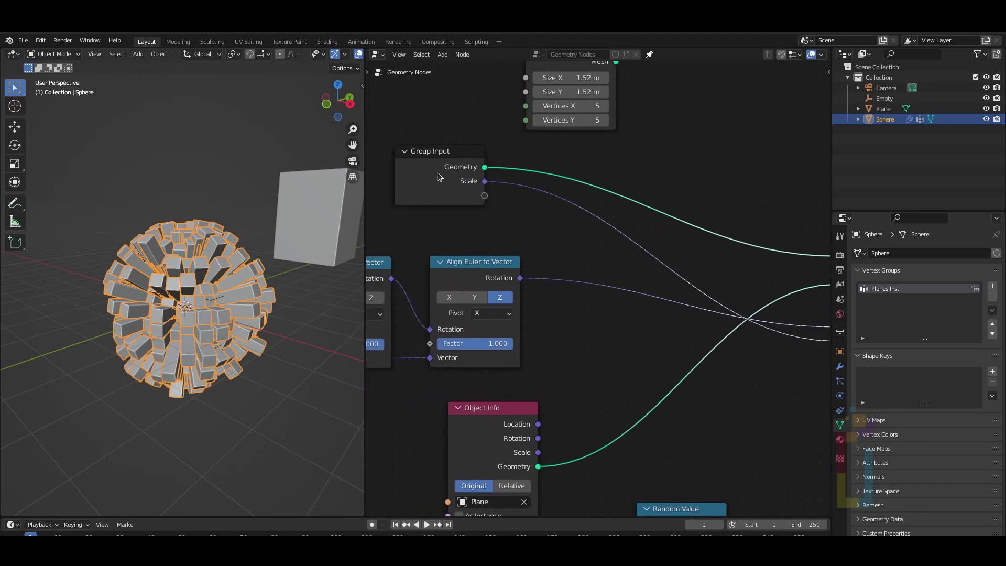
click(485, 195)
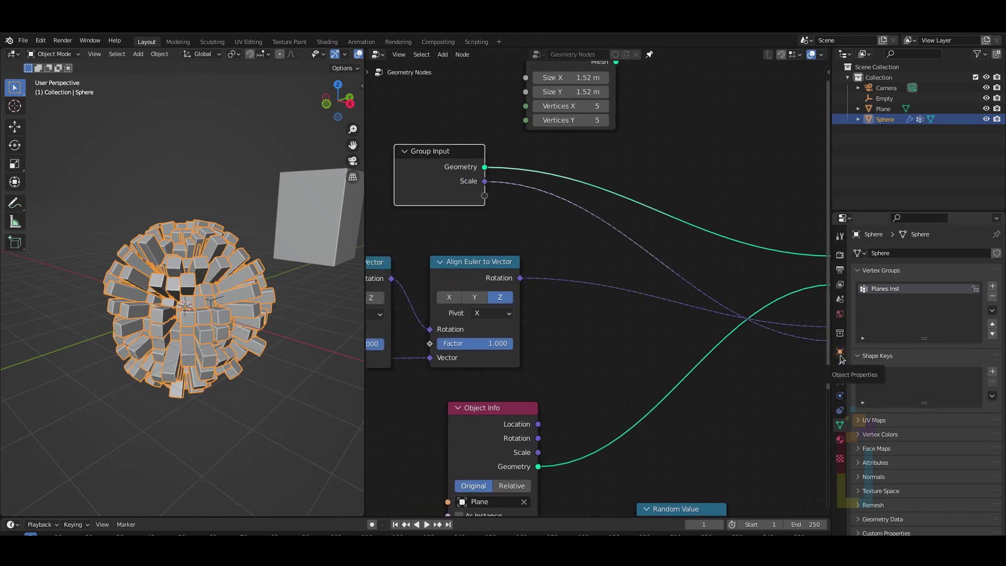
Switch the sphere's Geometry Nodes modifier Scale input to an attribute and assign it the Planes Inst vertex group.
click(841, 366)
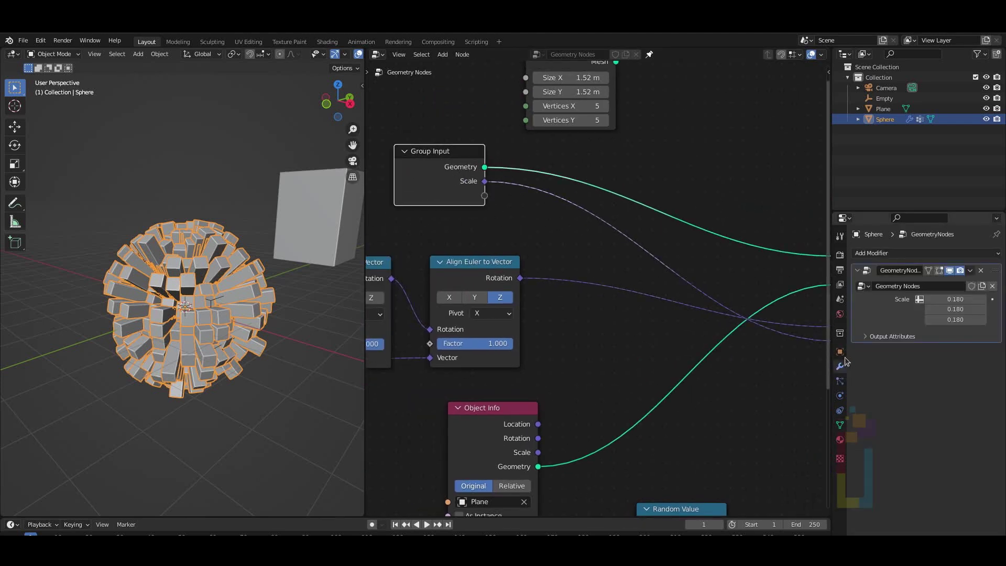
click(920, 301)
click(937, 299)
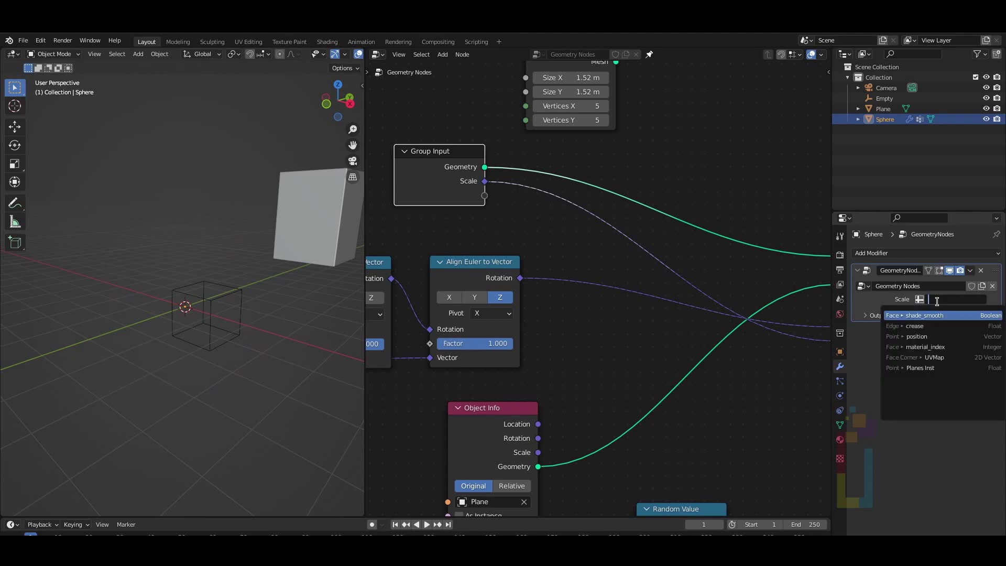
click(937, 368)
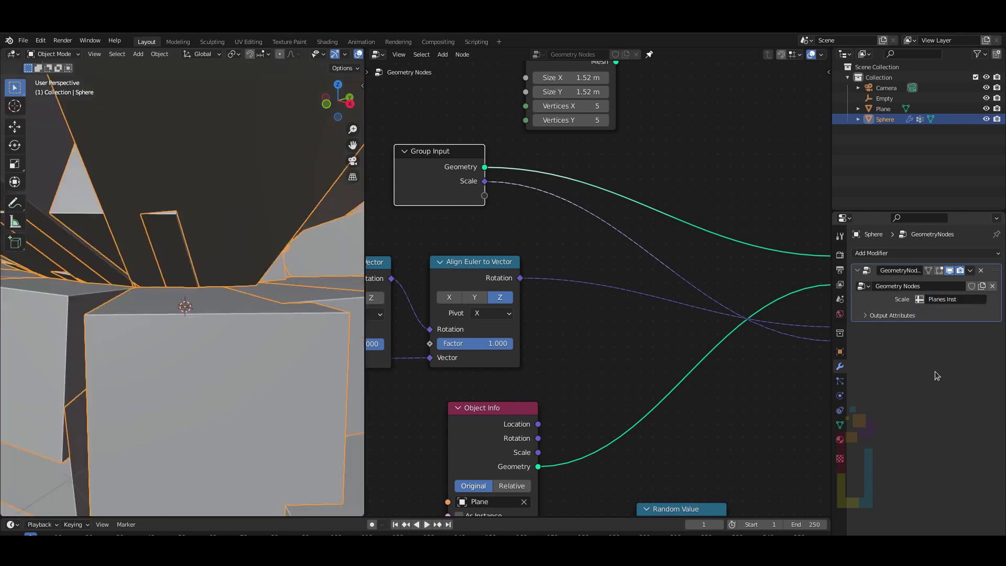
Set all three vector values of the Multiply node feeding Scale Instances to 0.110.
scroll(247, 309, down, 5)
middle_drag(238, 283, 468, 196)
scroll(543, 230, down, 2)
middle_drag(672, 211, 461, 214)
scroll(599, 343, down, 2)
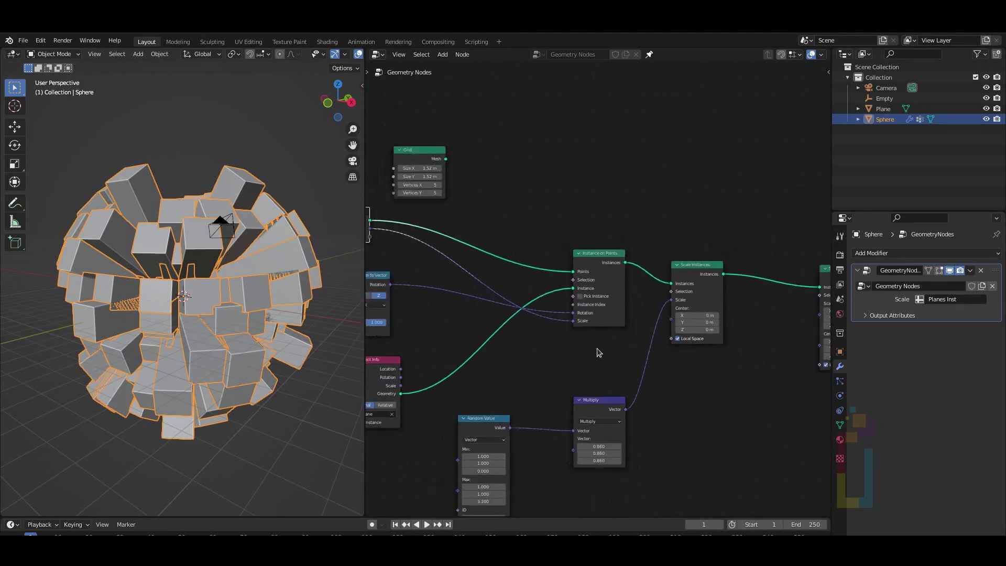
middle_drag(601, 345, 525, 323)
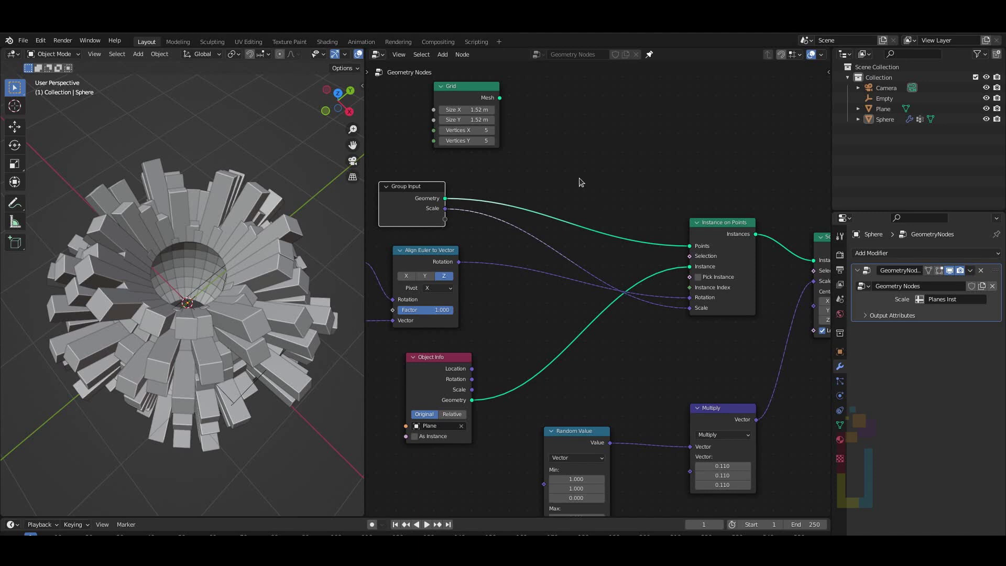
scroll(581, 184, down, 1)
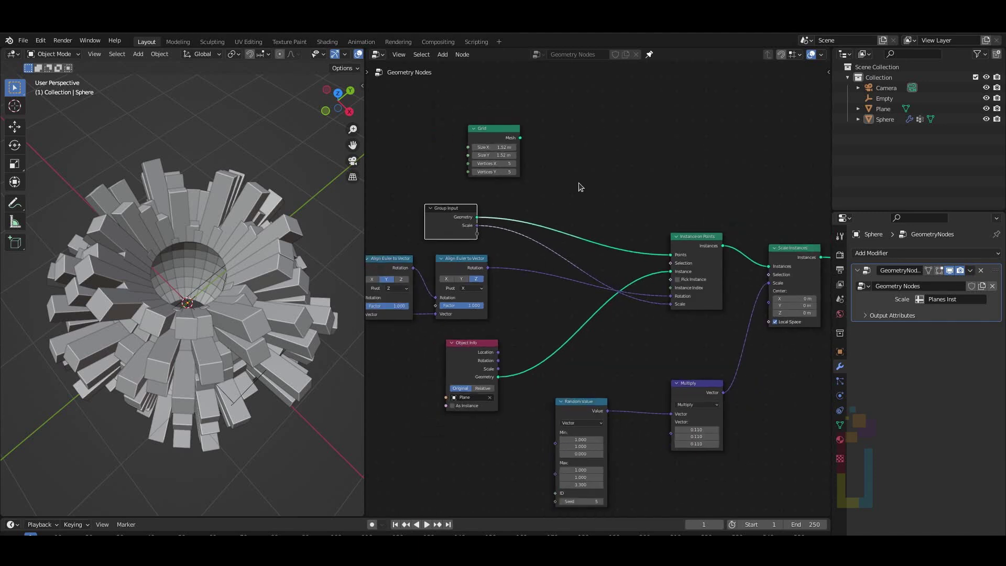
scroll(579, 183, down, 3)
scroll(579, 183, up, 3)
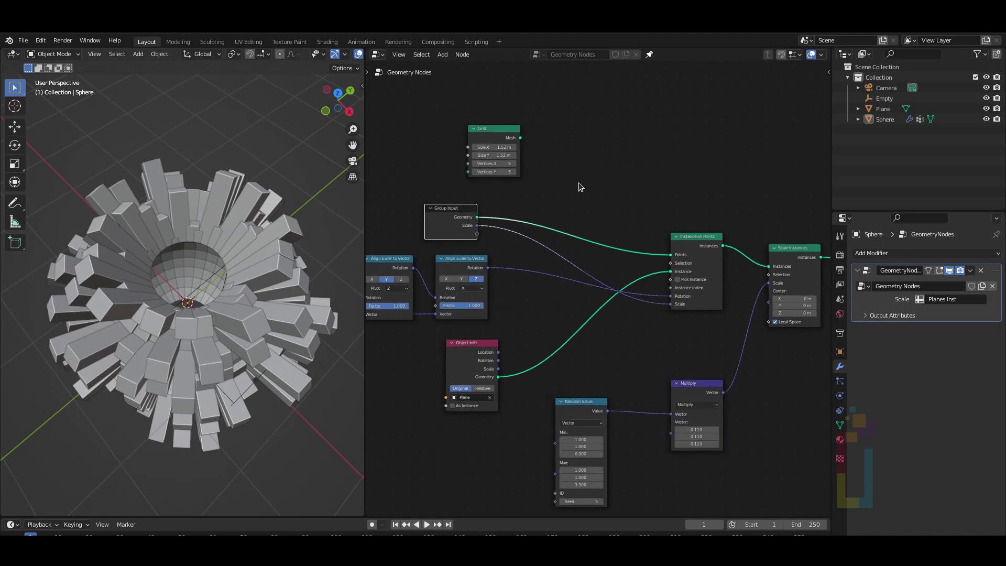